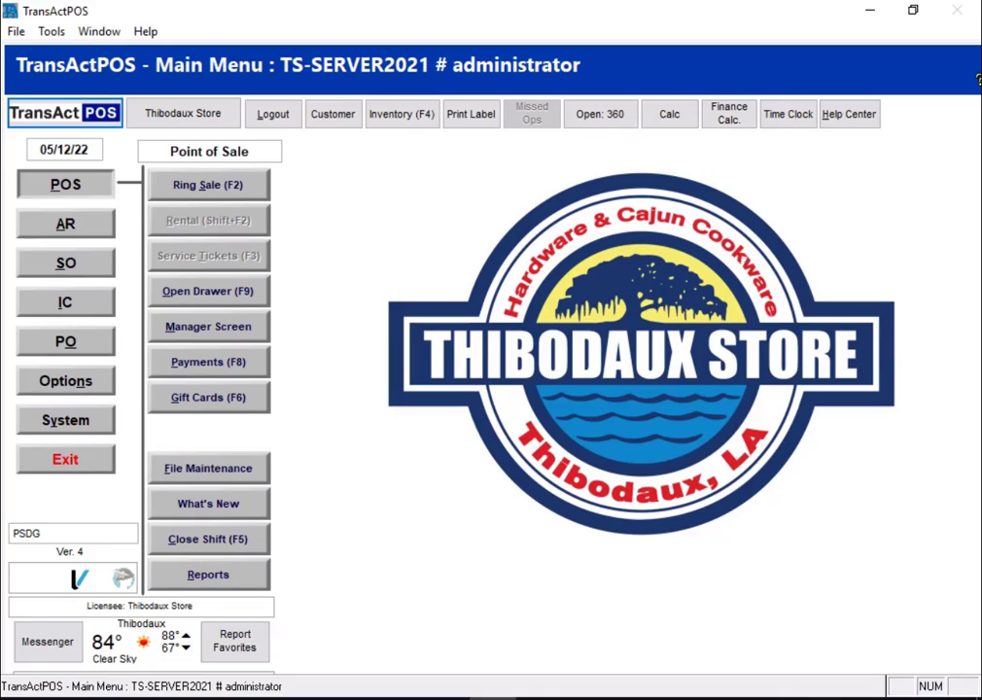
Search the inventory file by description for "GREEN EGG" and open the Big Green Egg Seasoning, Nashville Hot item
click(65, 304)
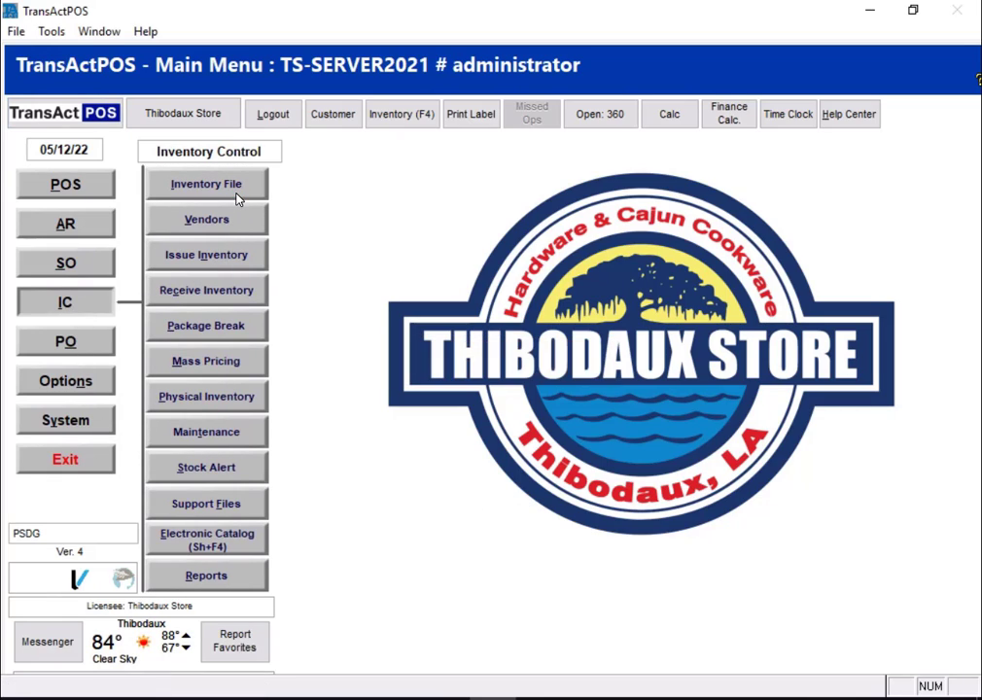
click(237, 198)
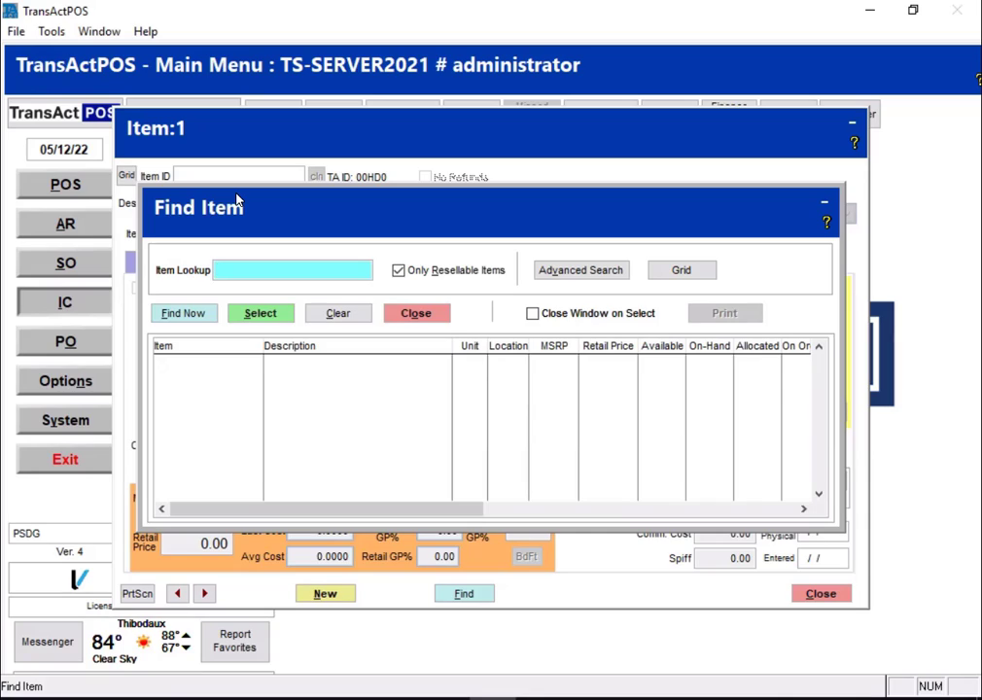
text(?GREEN EGG)
key(Return)
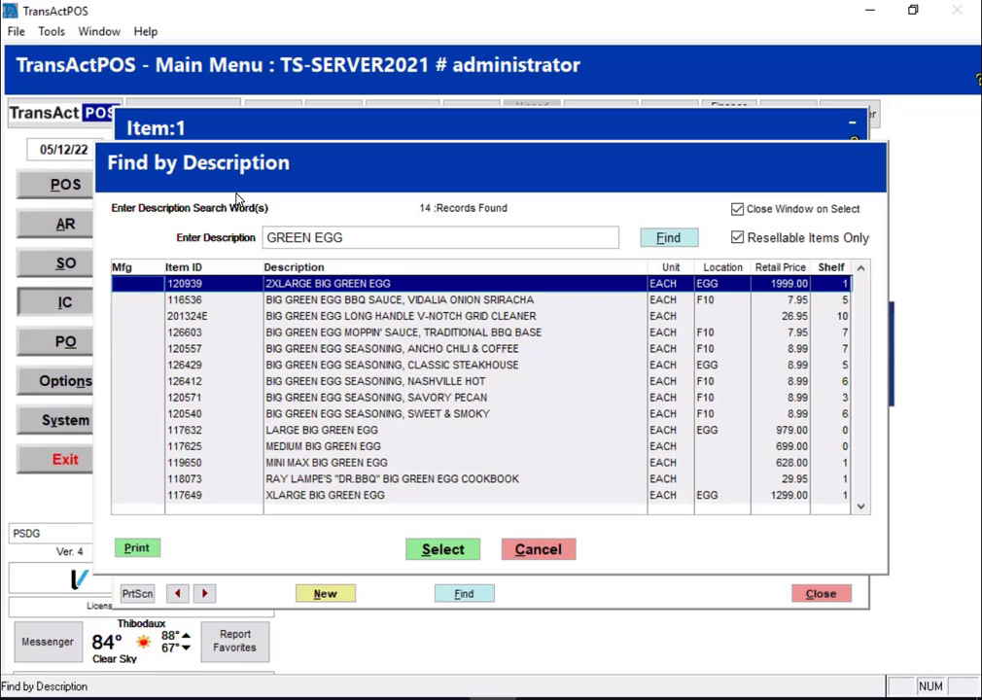
click(374, 384)
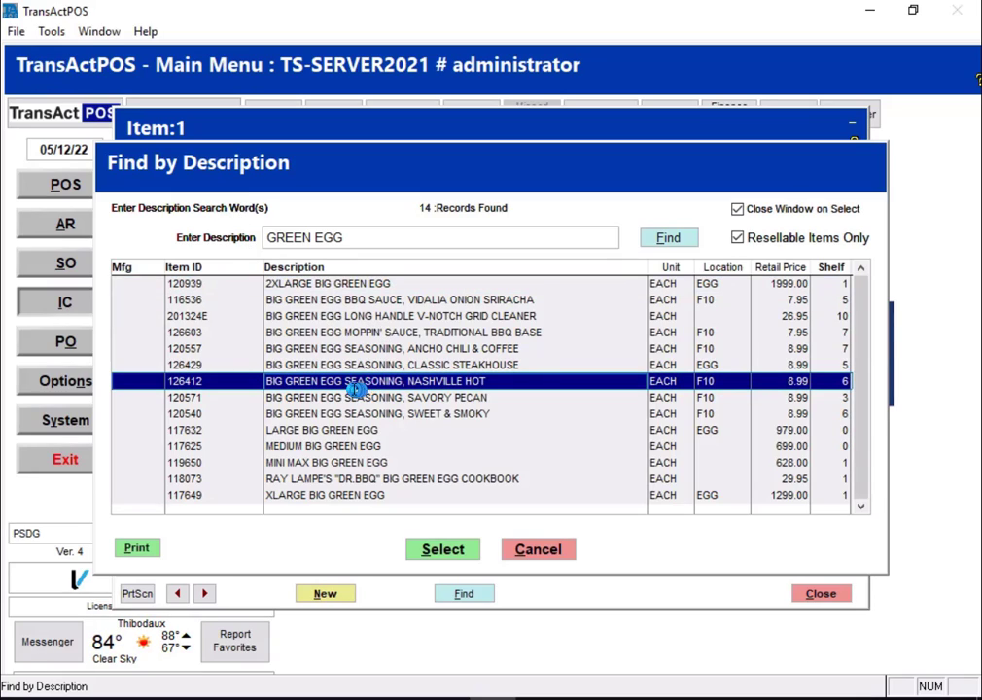
click(428, 550)
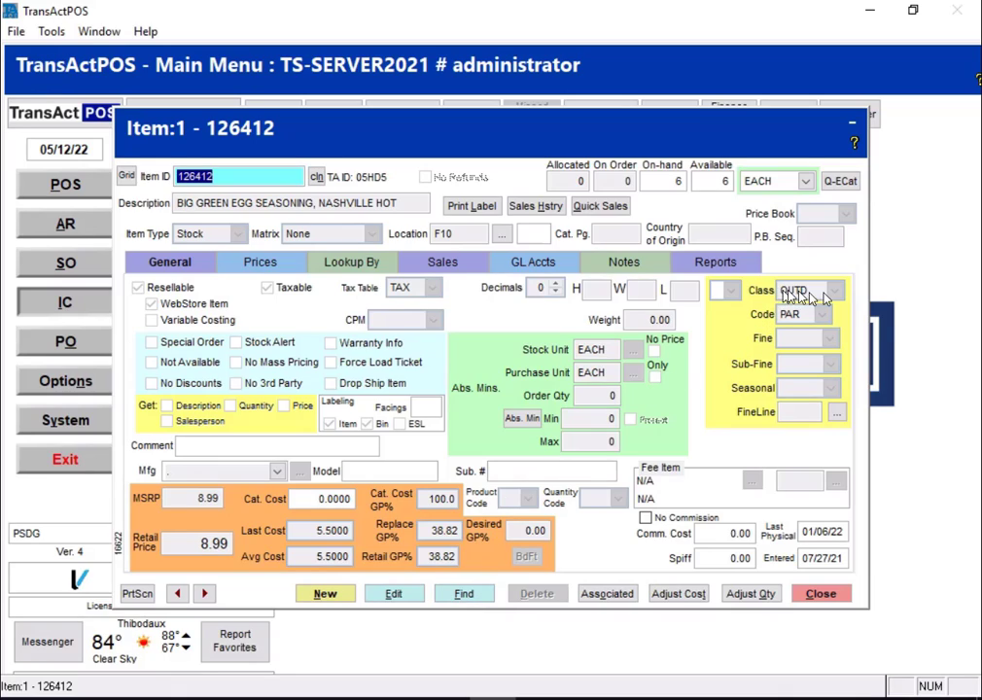
Set the item navigation filter to the current item's class OUTD and code PAR
click(204, 593)
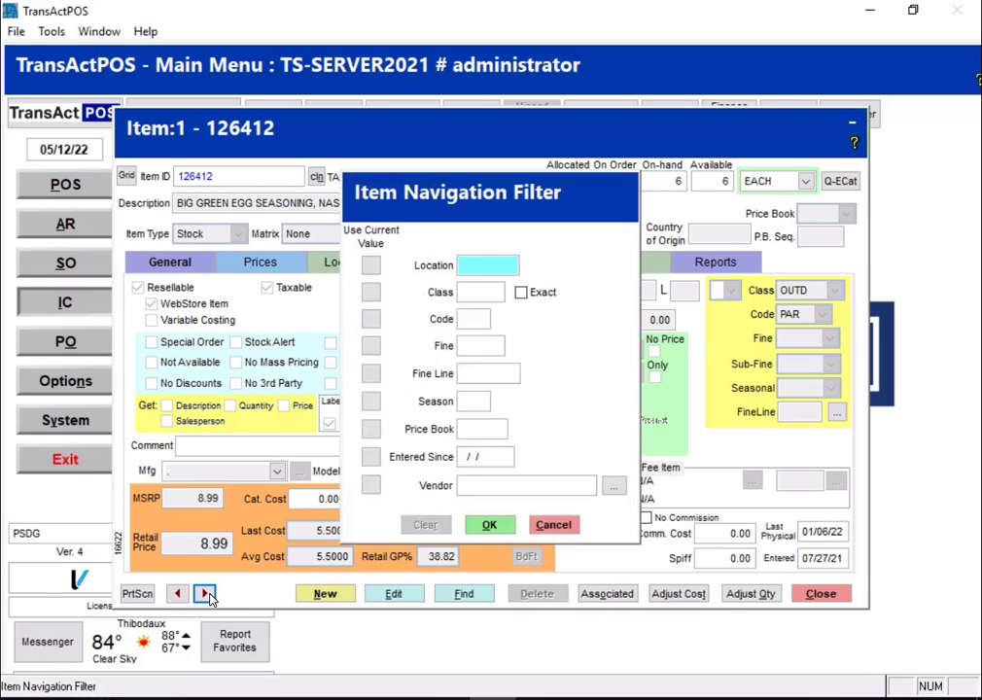
click(370, 321)
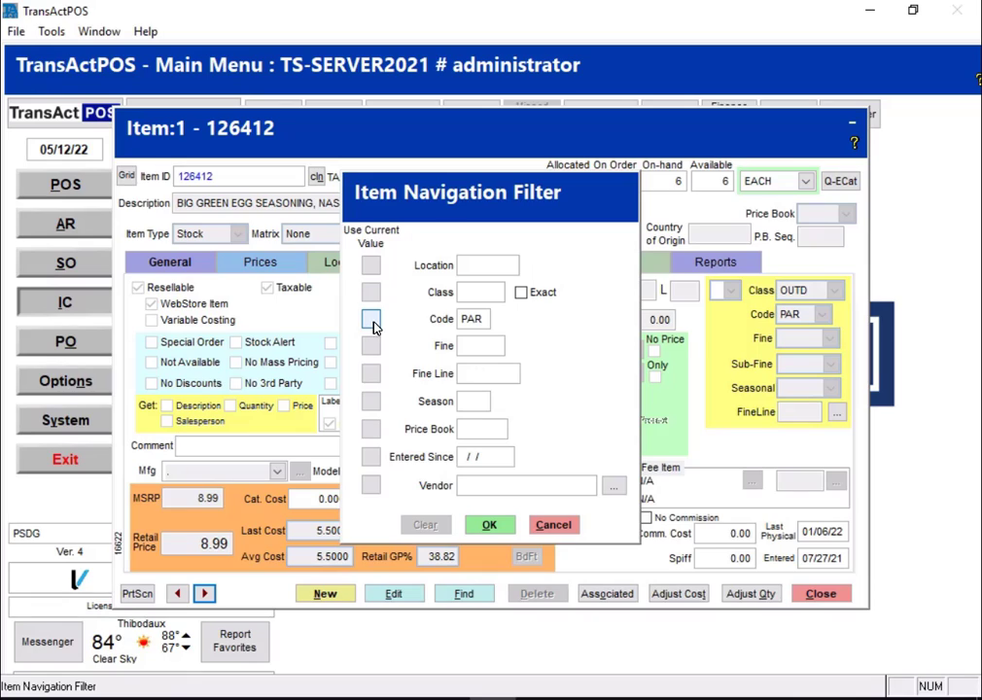
click(373, 294)
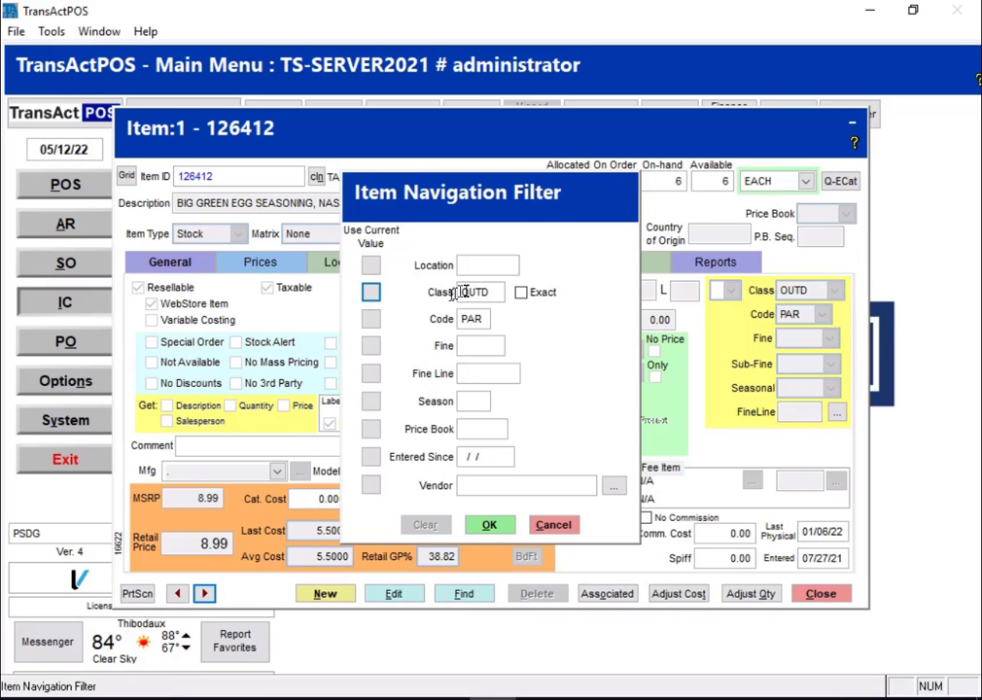
click(503, 531)
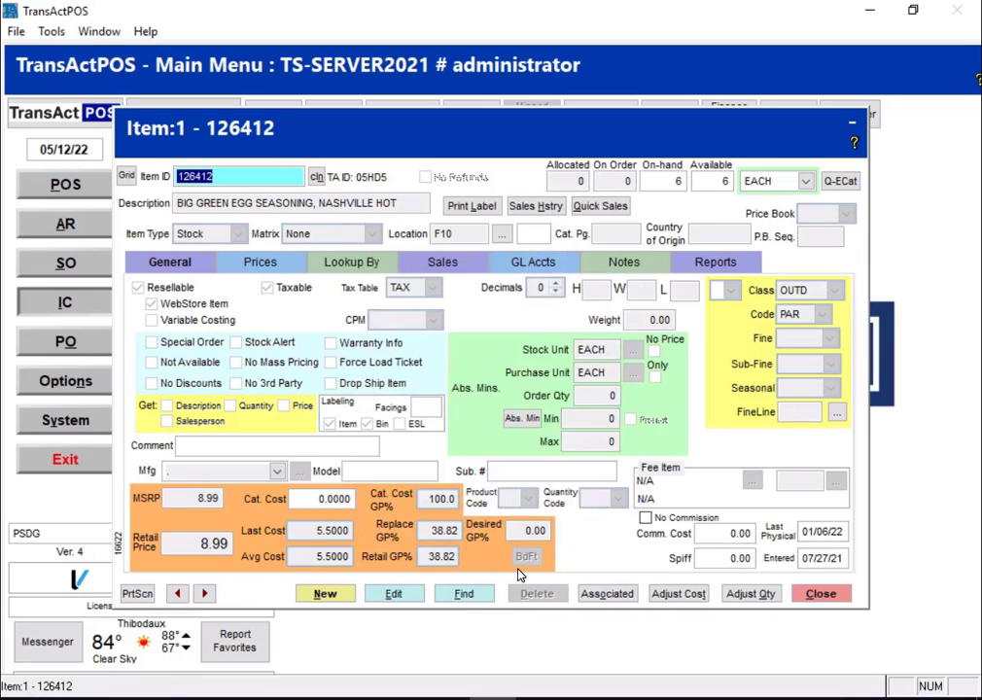
Browse backward through the filtered items to check their class and code, ending at item 122674, and close the item record
click(175, 597)
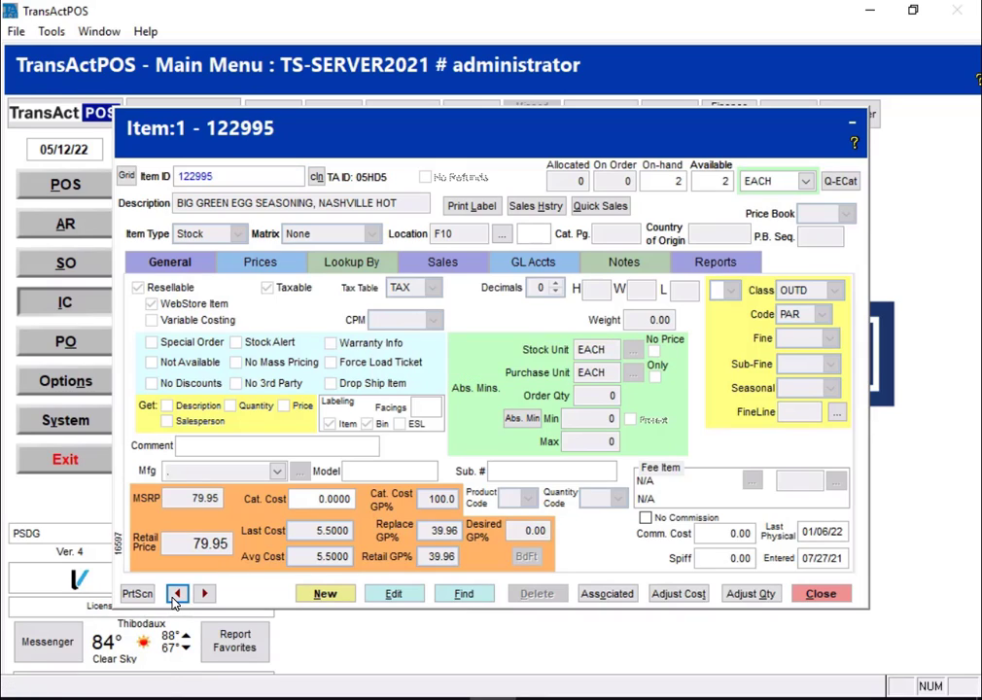
click(176, 595)
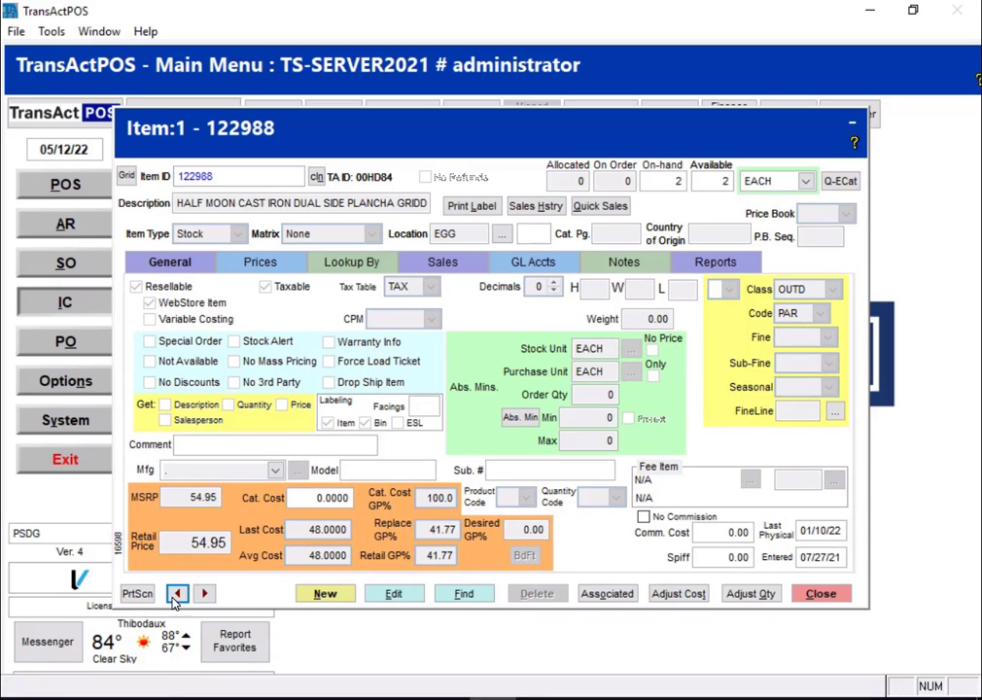
click(176, 595)
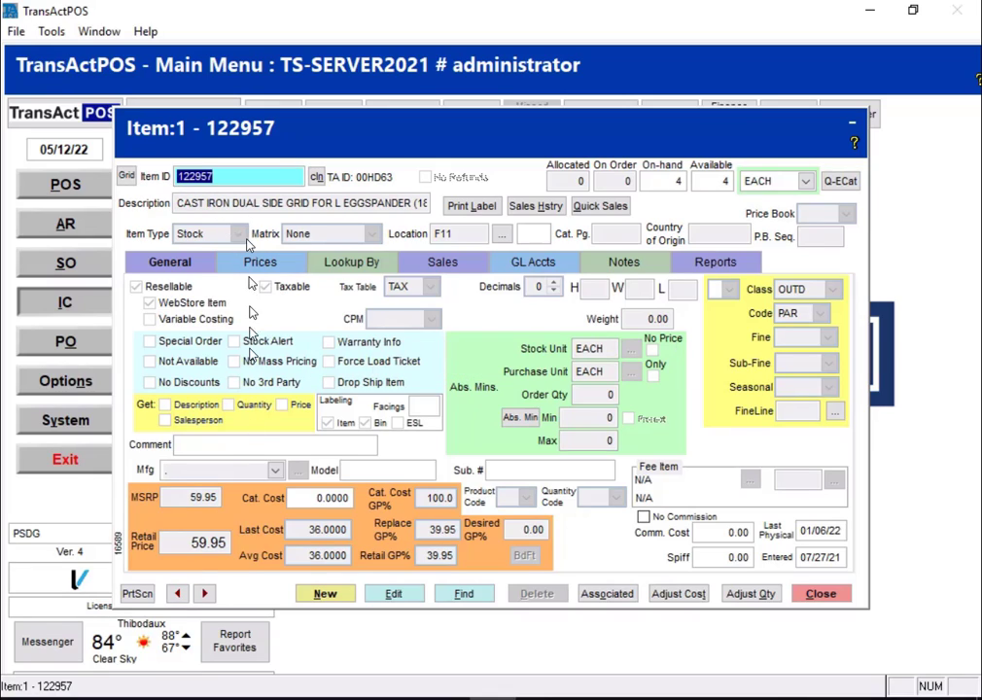
click(178, 595)
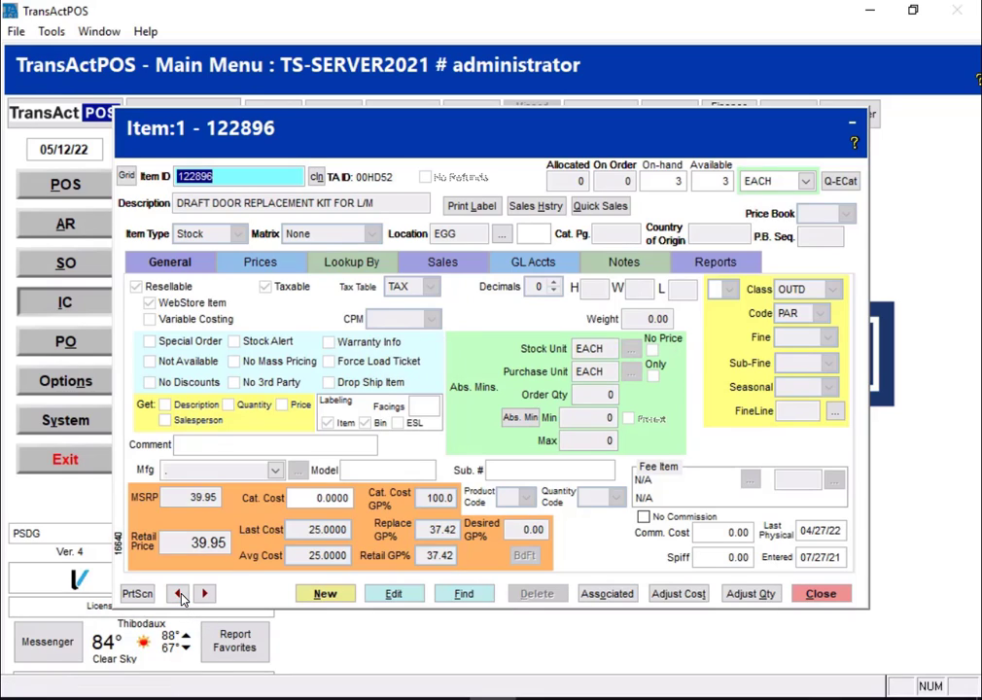
click(178, 595)
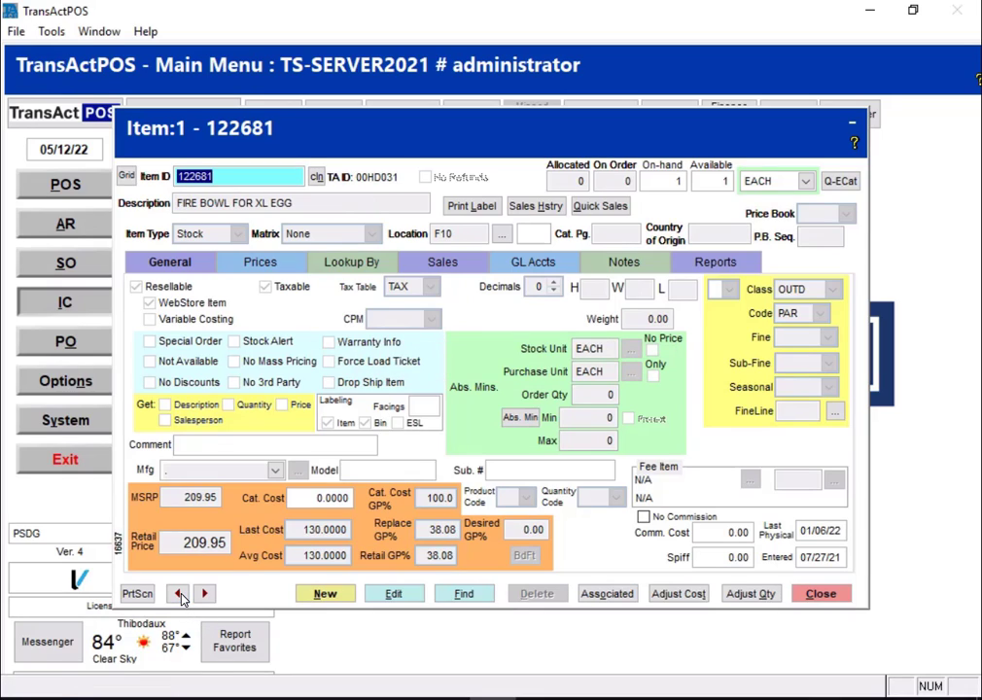
click(178, 596)
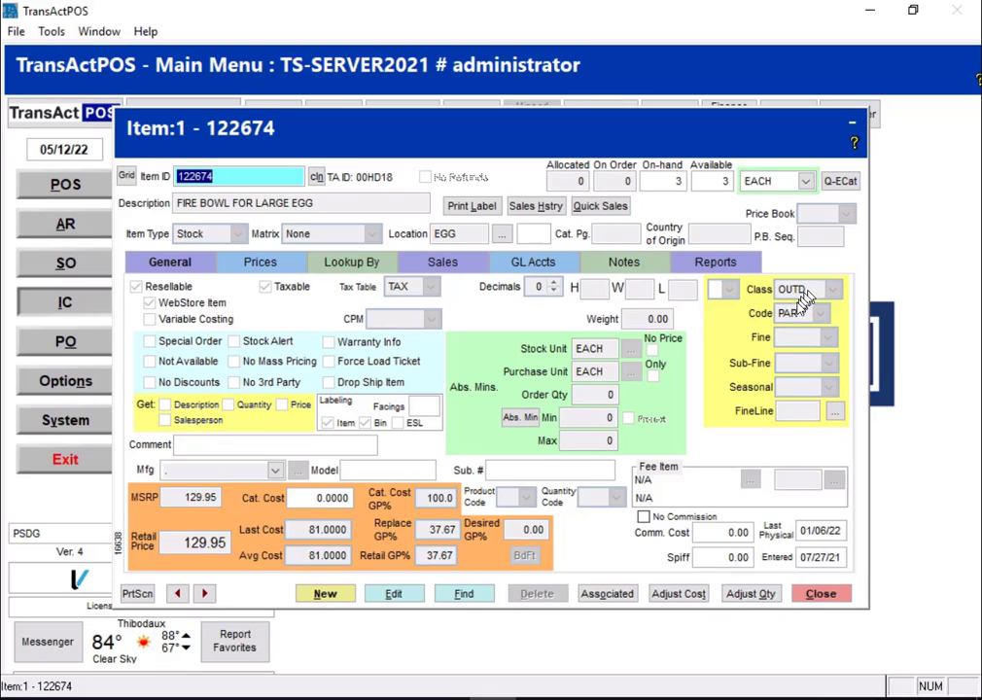
click(821, 595)
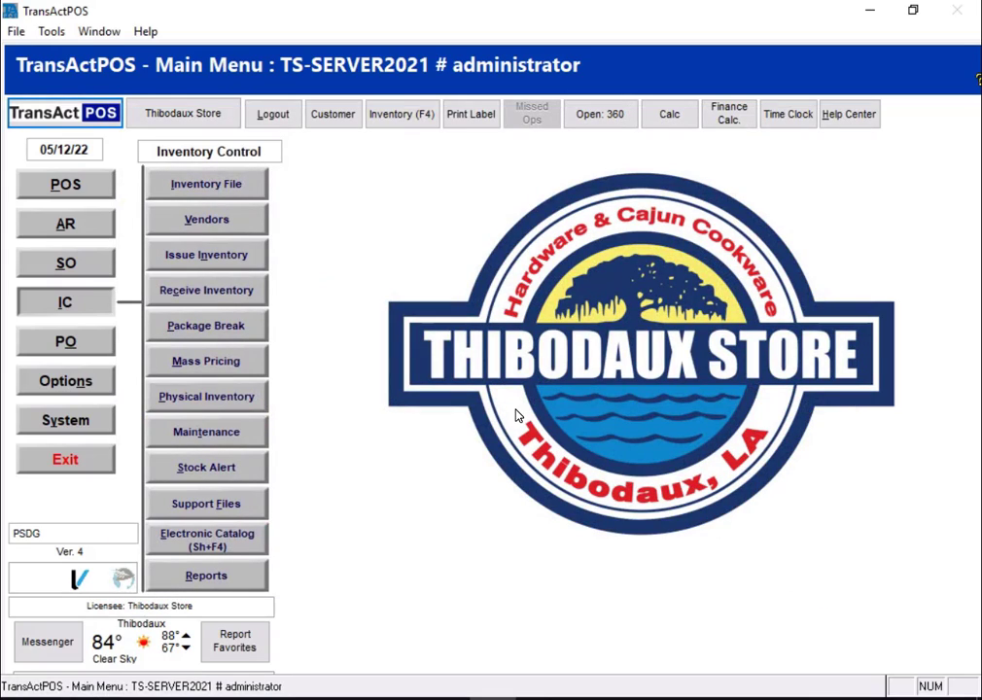
Open point-of-sale File Maintenance, logging in with the user ID and password
click(73, 193)
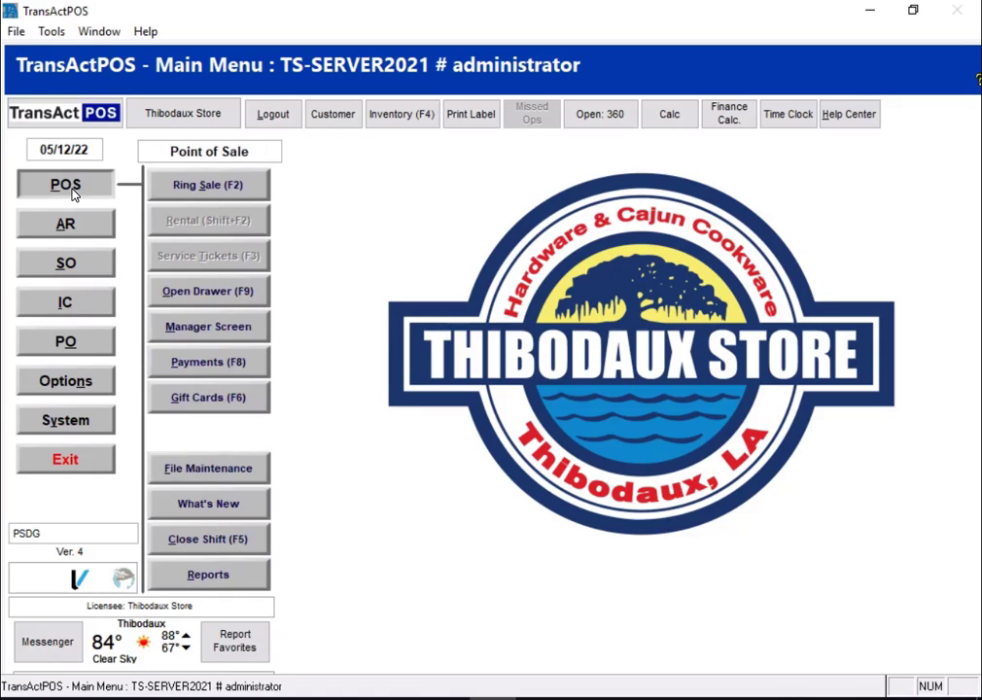
click(223, 469)
text(***)
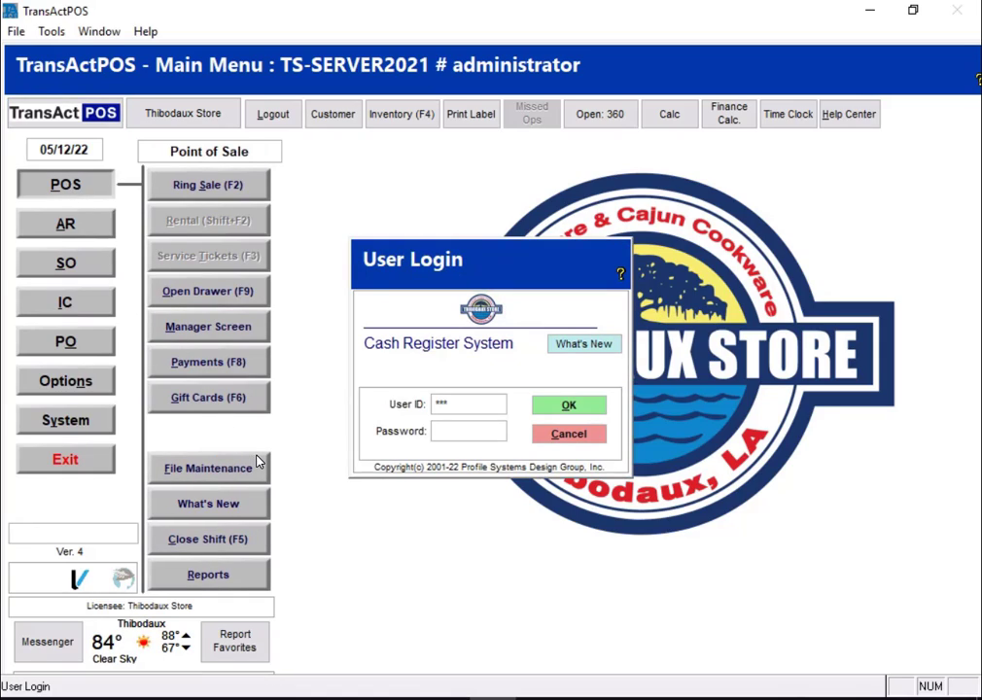
key(Tab)
text(**)
key(Return)
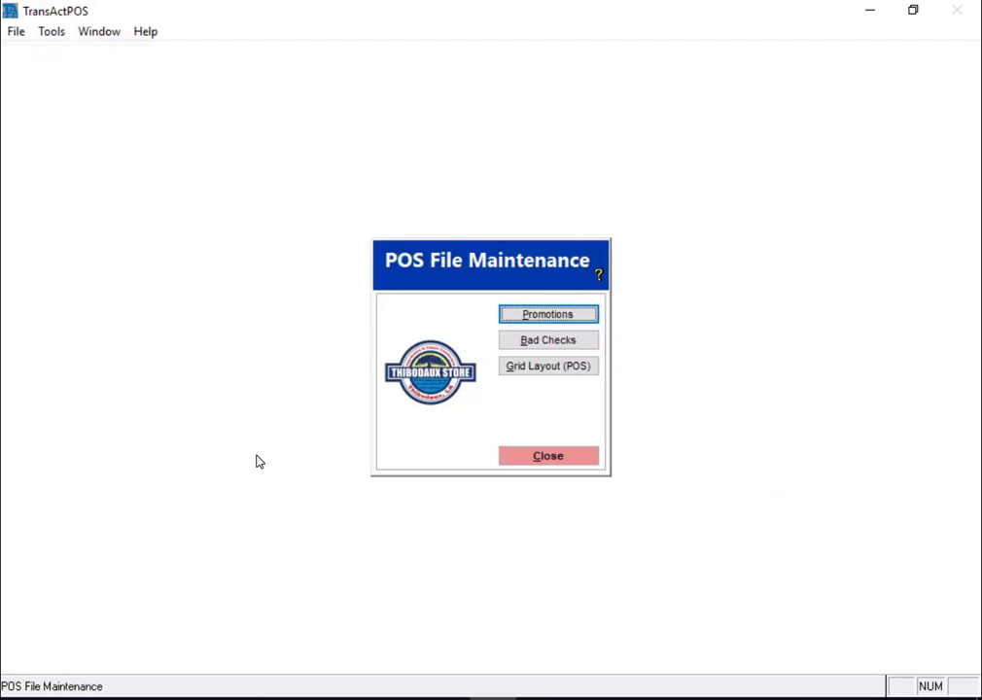
Add a new promotion with the ID GreenEgg and the description "Green Egg Sale"
click(569, 317)
click(680, 332)
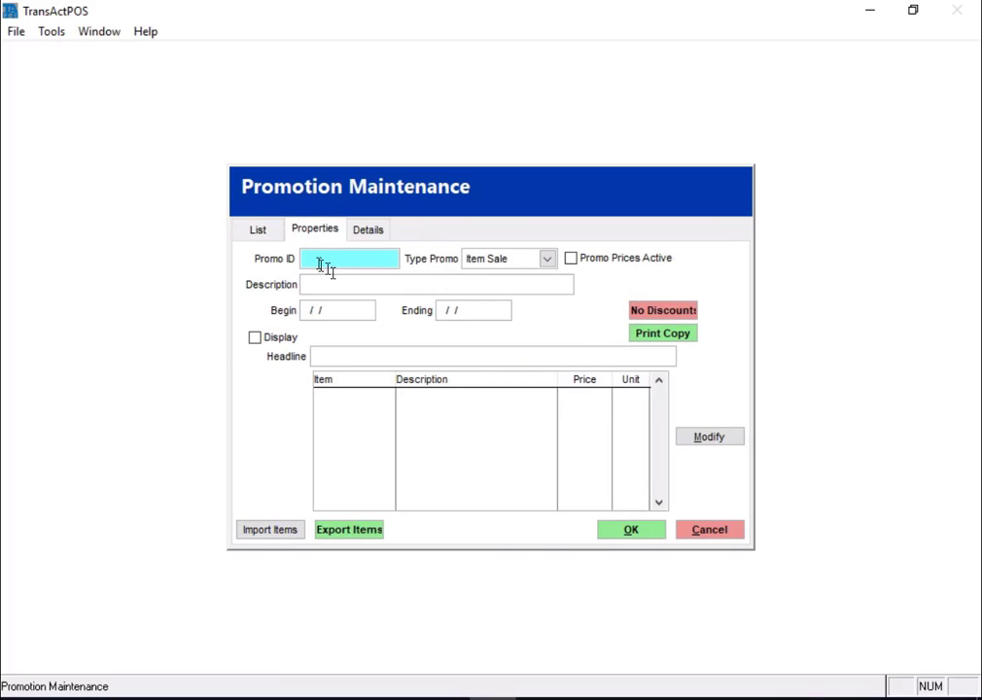
text(GreenEgg)
click(313, 287)
text(Gre)
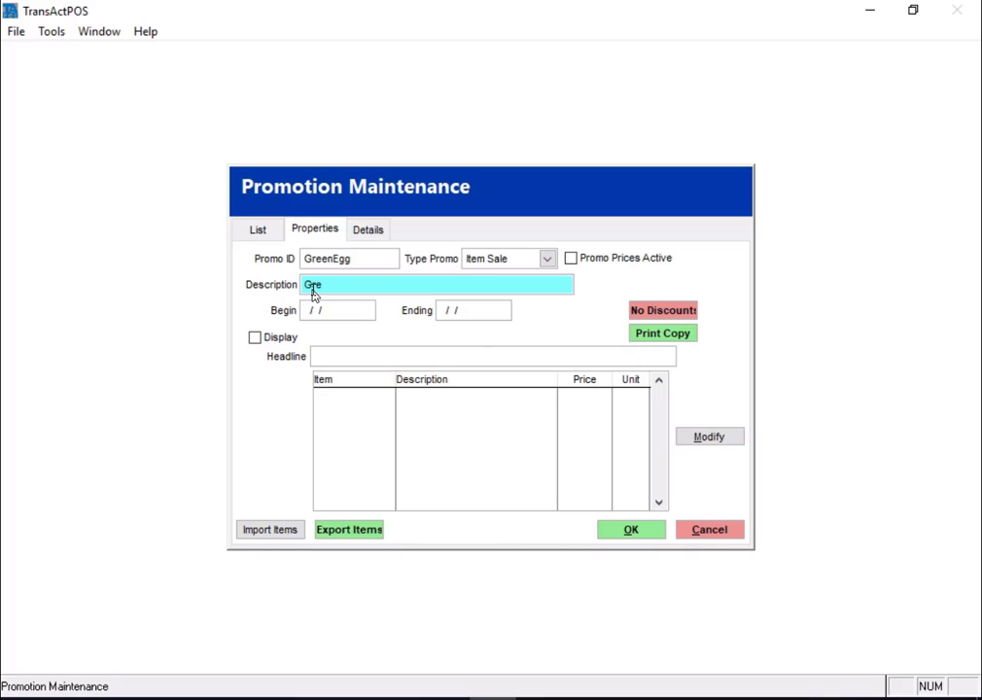
text(en Egg Sale)
Set the promotion's begin date to 05/13/22 and its ending date to 05/14/22
click(316, 313)
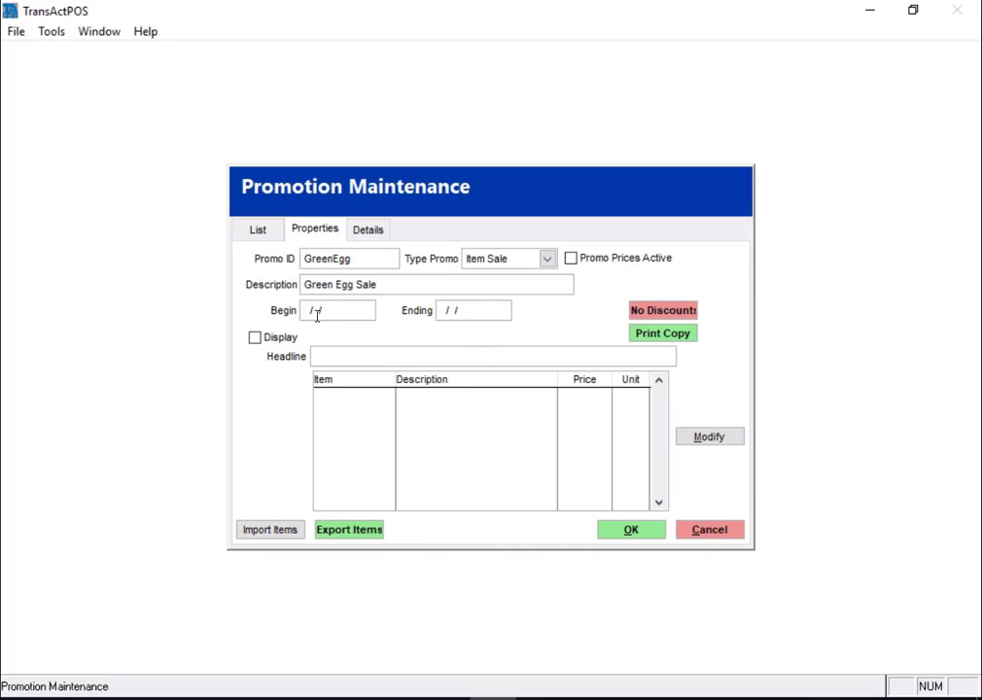
text(051222)
double_click(341, 318)
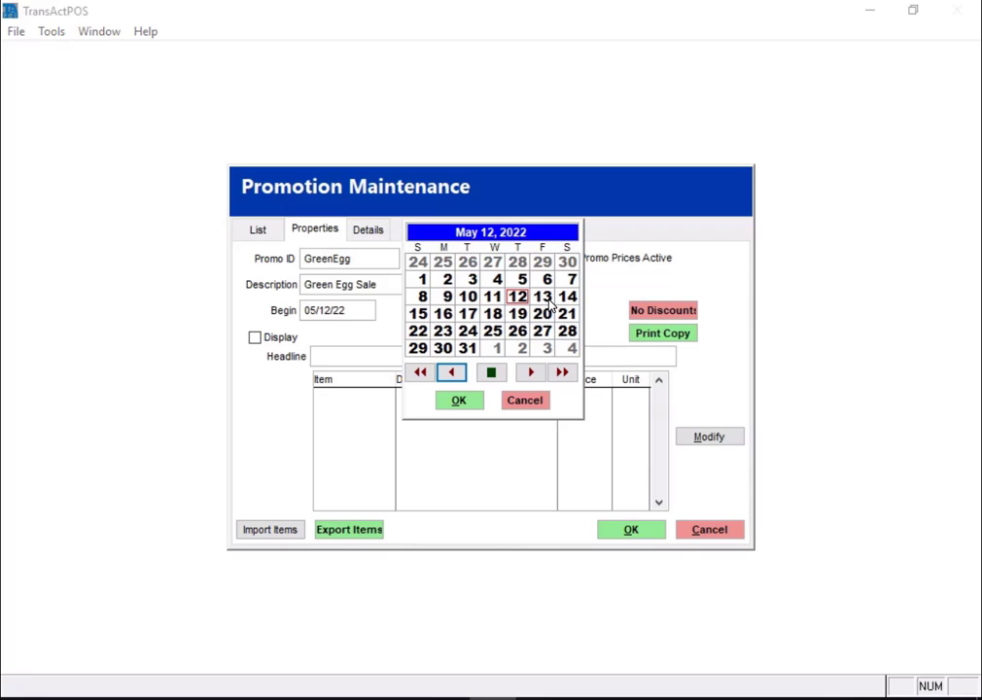
click(545, 300)
click(459, 402)
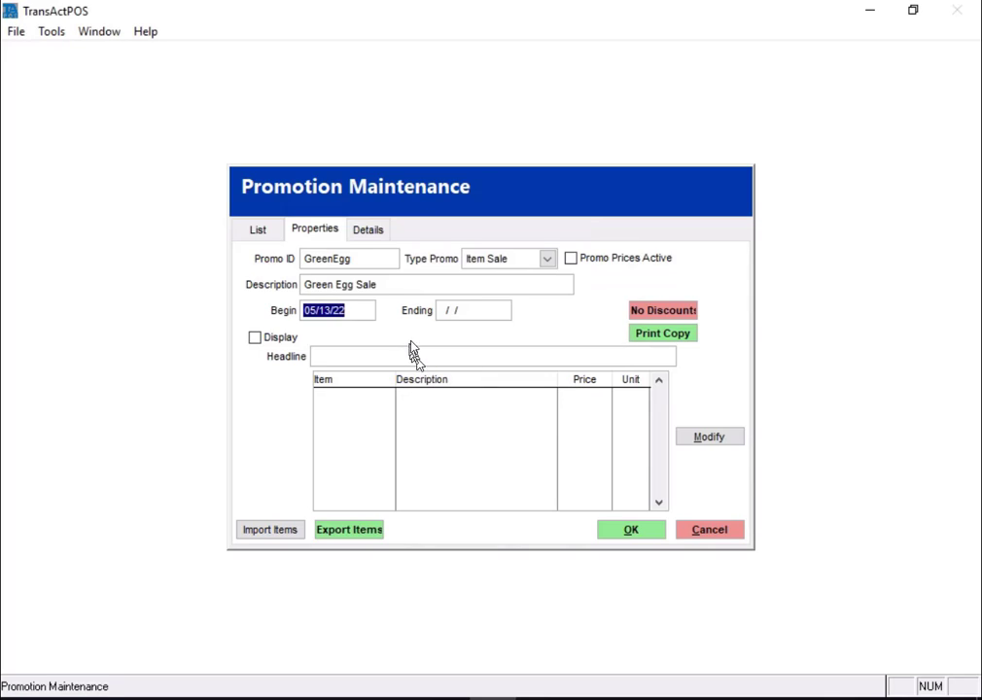
click(454, 312)
text(051222)
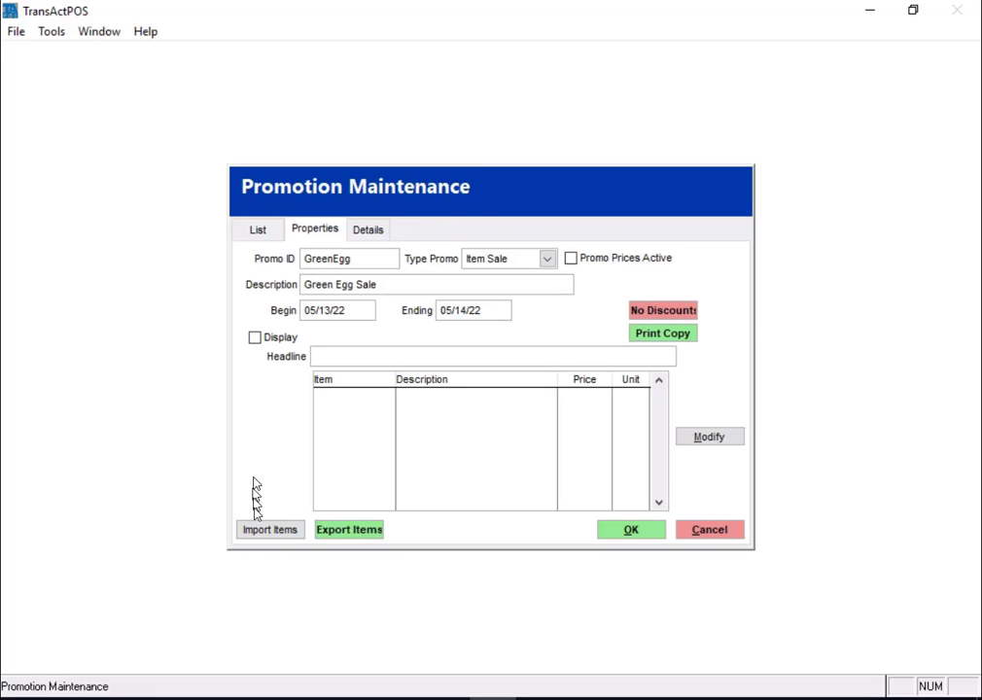
Start importing promotion items from the item listing report and restrict it to class OUTD and code PAR
click(273, 530)
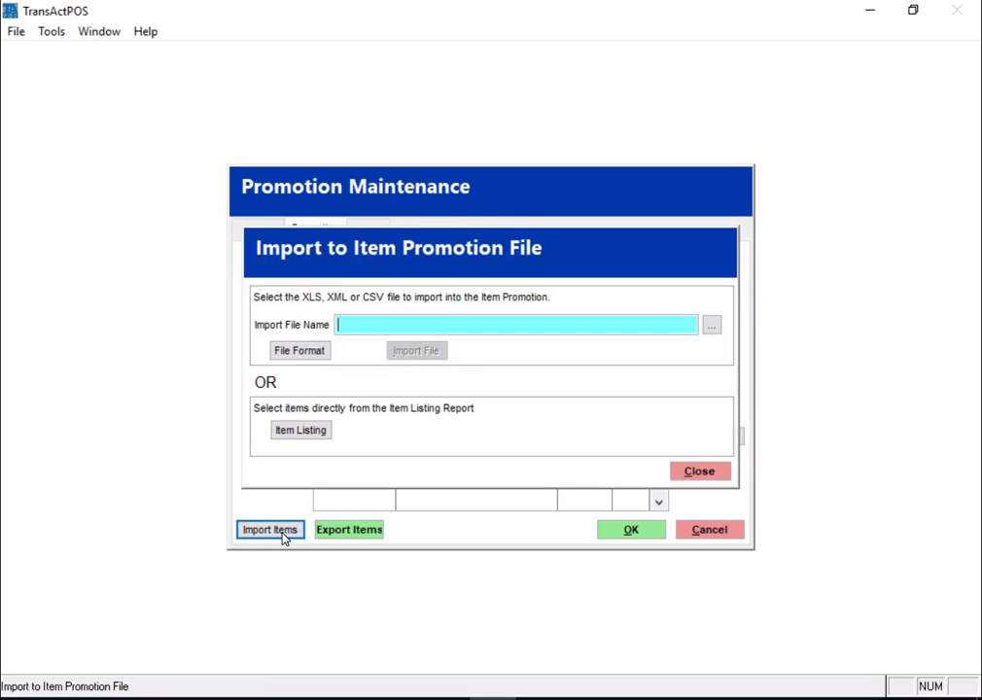
click(290, 434)
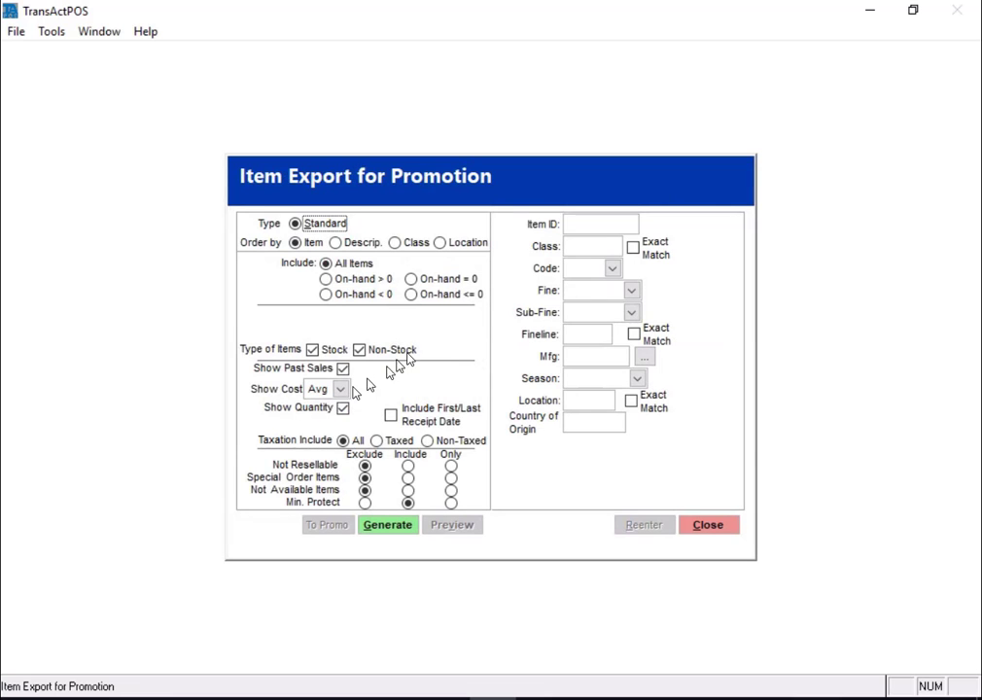
click(574, 248)
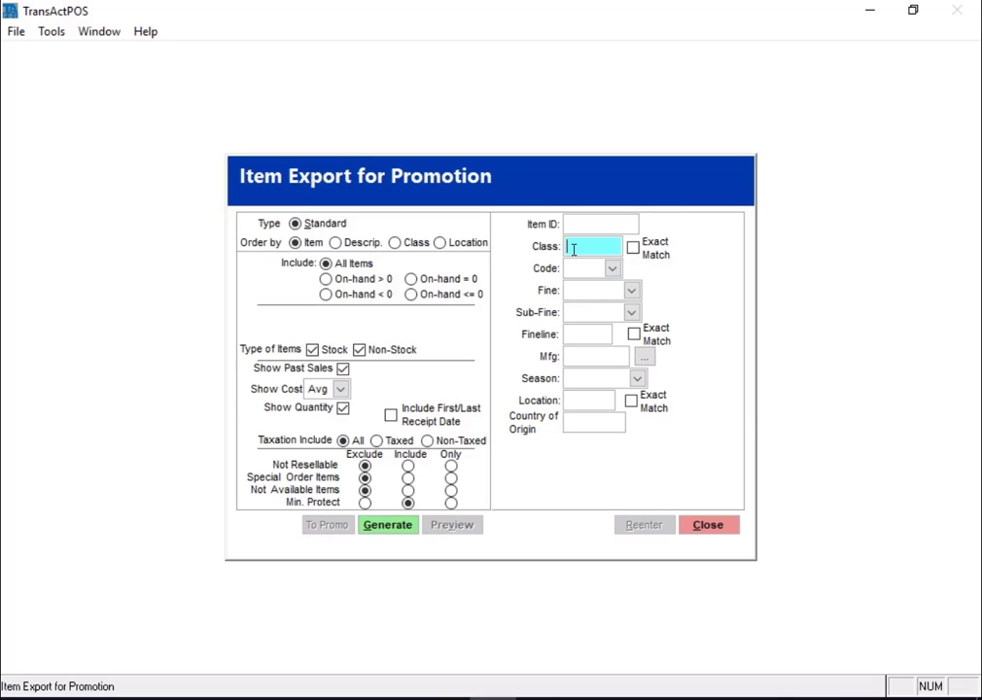
text(OUTD)
key(Tab)
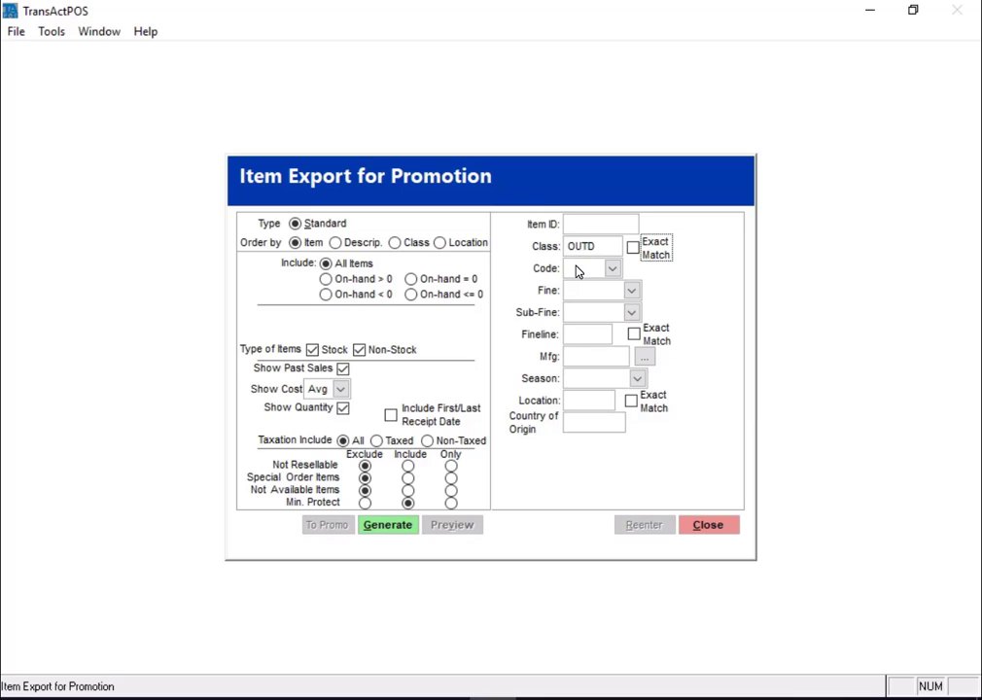
click(576, 268)
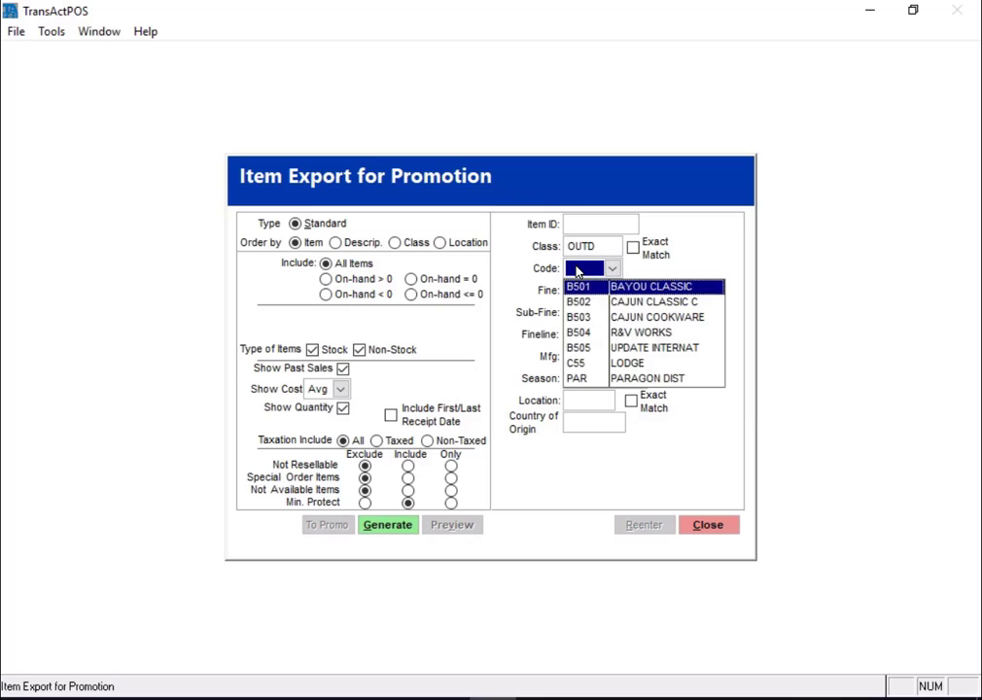
click(660, 381)
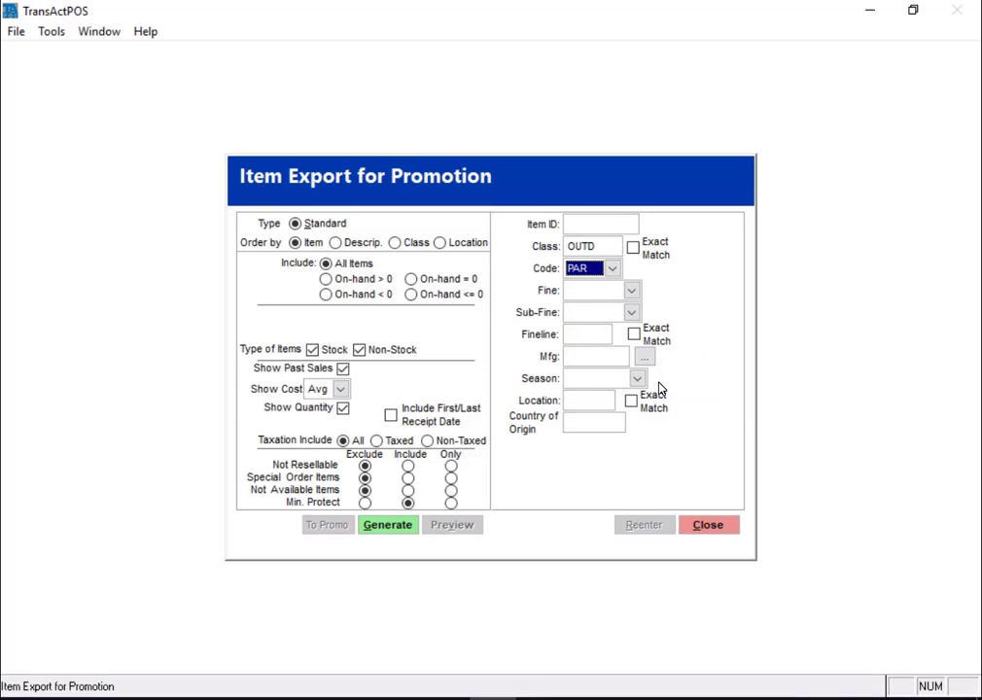
Generate the filtered item listing and transfer its items to the promotion
click(388, 526)
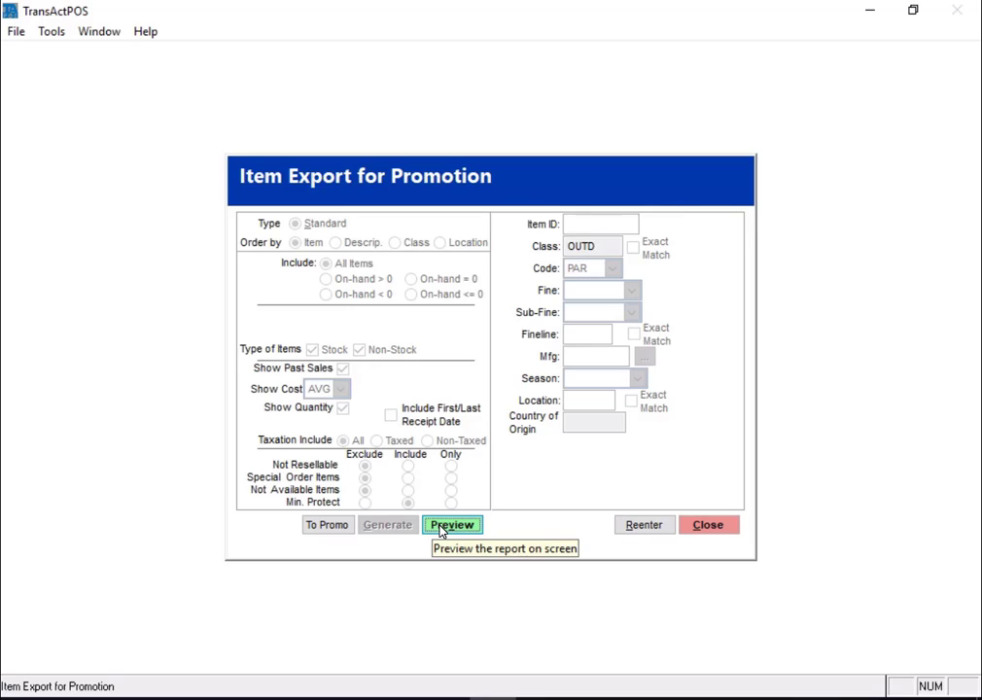
click(336, 526)
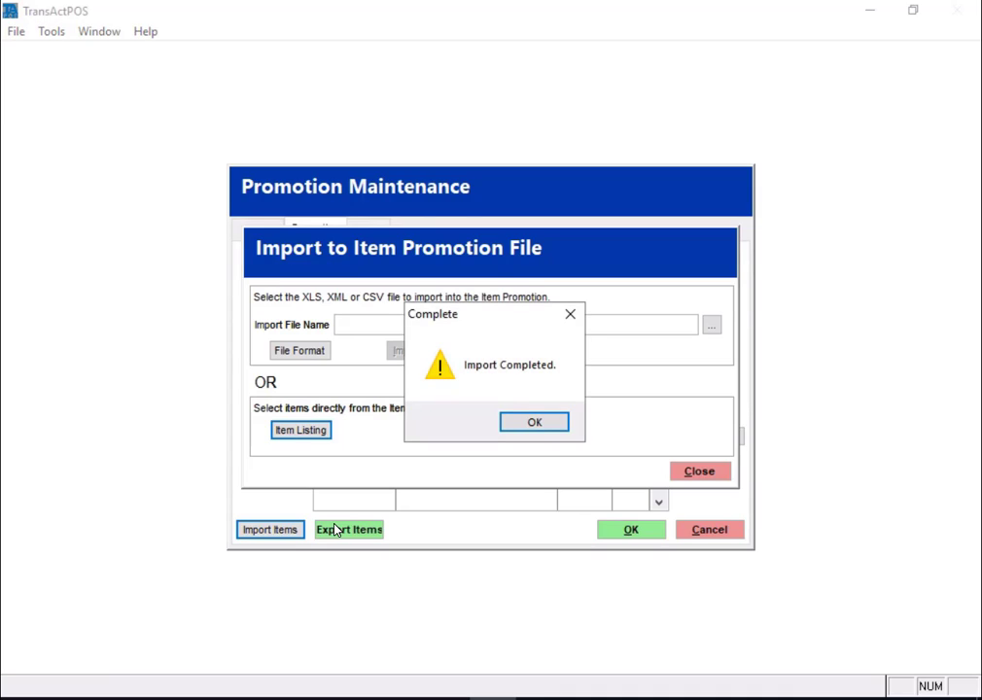
click(541, 426)
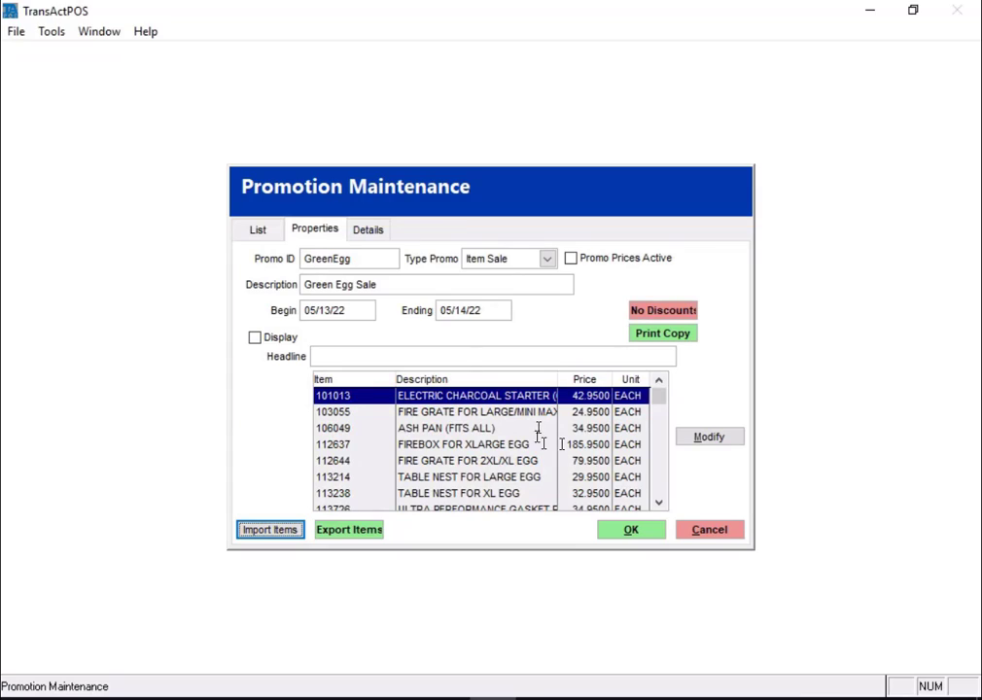
Apply a mass price change to the Green Egg Sale items with a 5% discount from retail price and post the prices
click(709, 439)
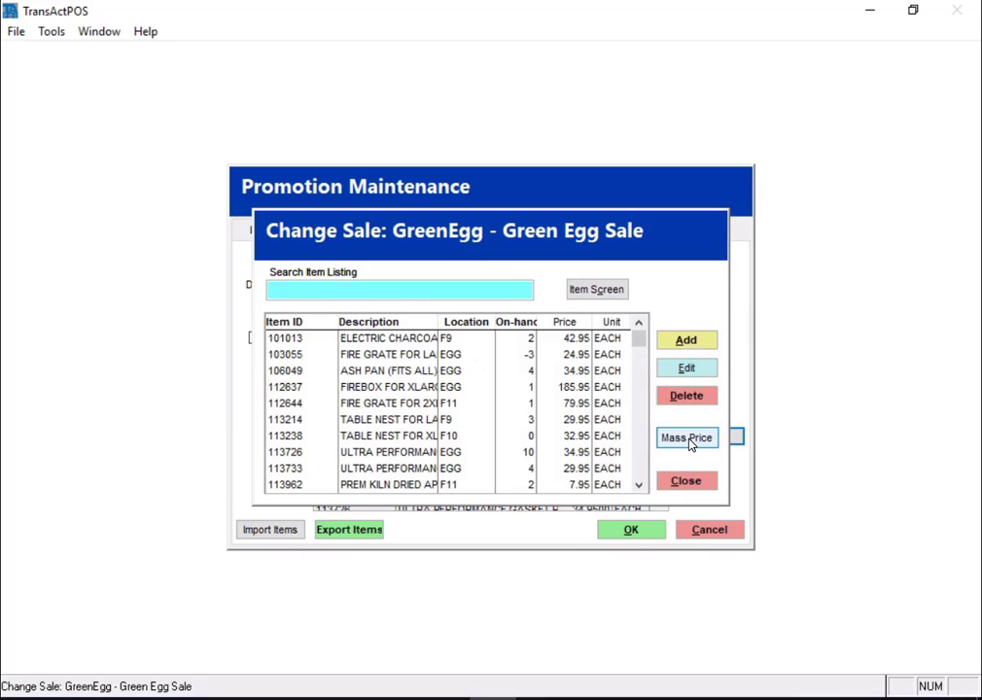
click(688, 440)
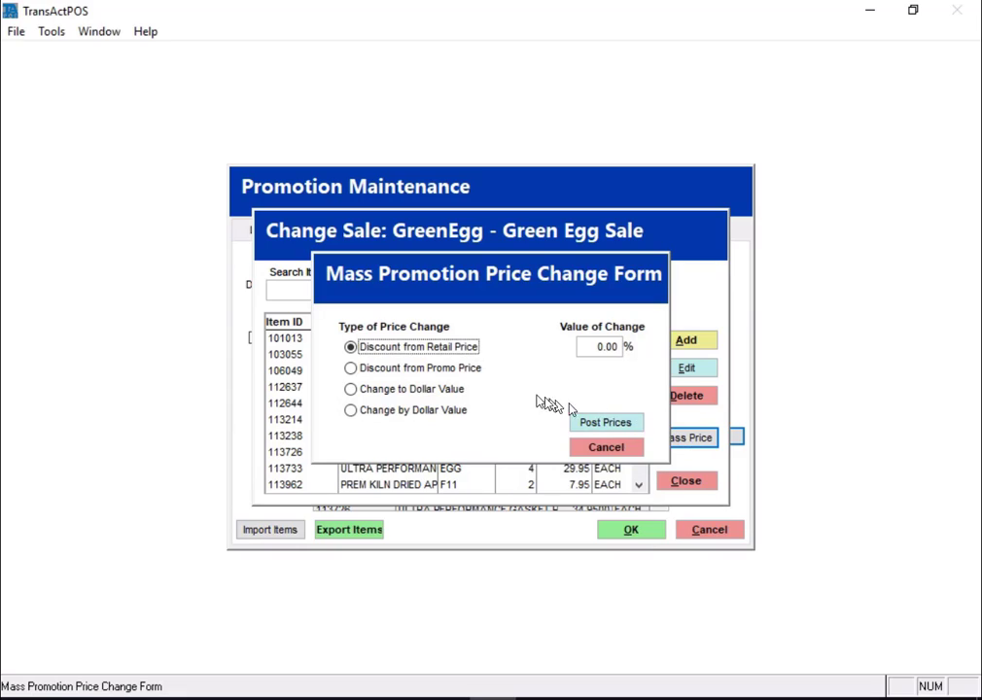
click(586, 346)
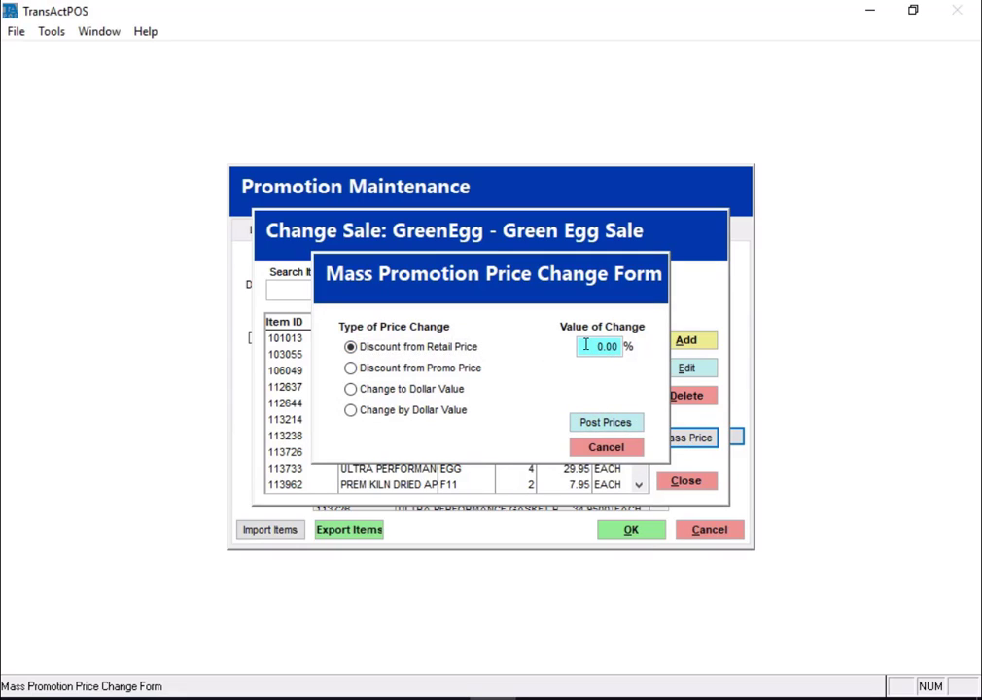
text(5)
key(Tab)
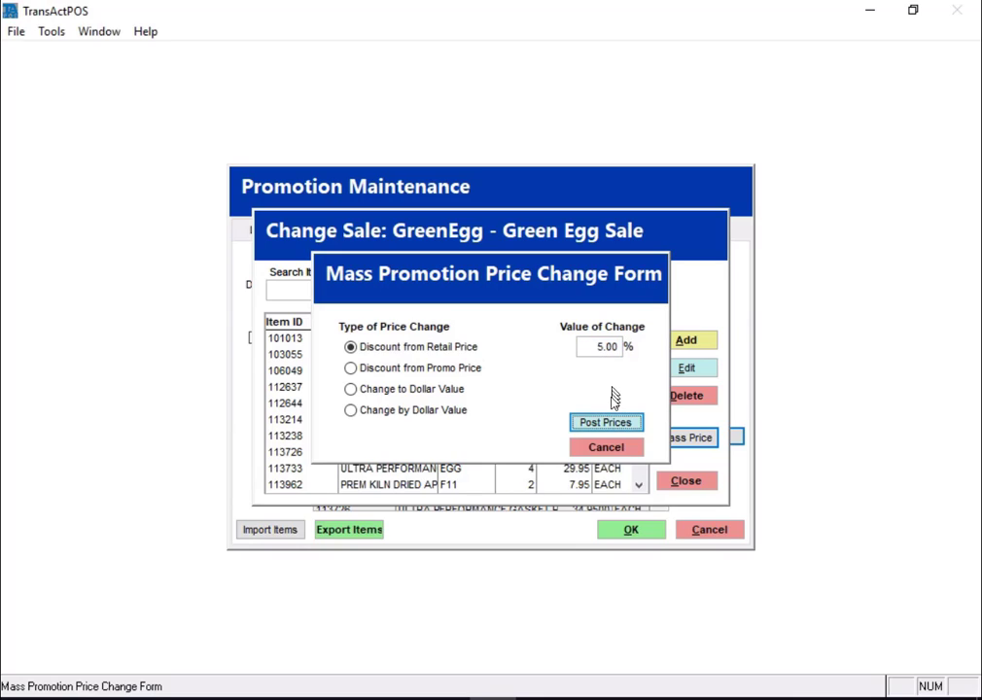
click(604, 423)
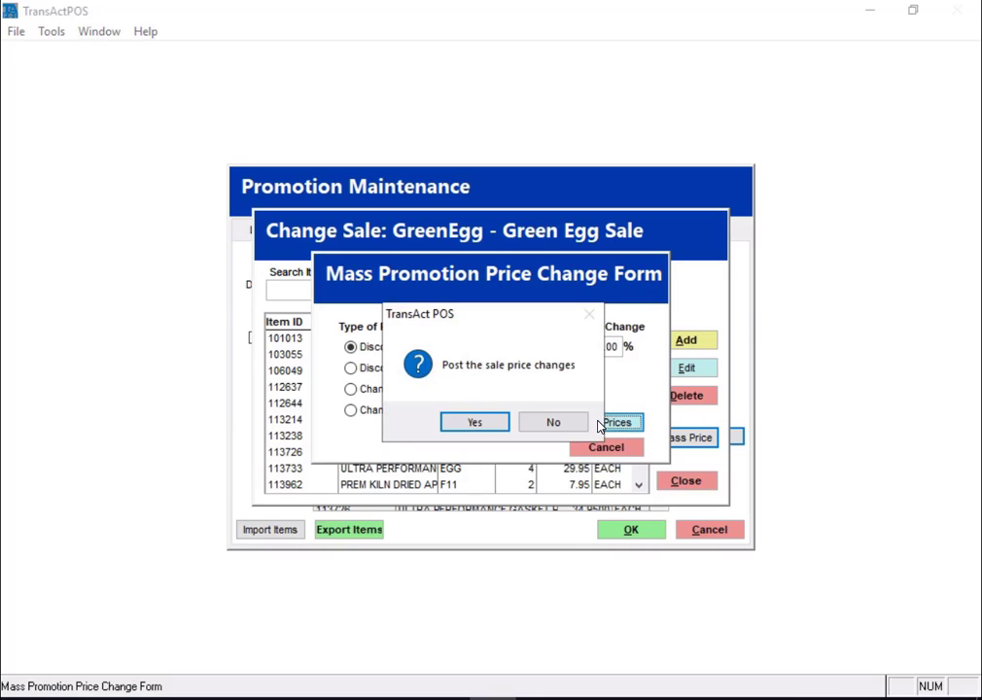
click(475, 428)
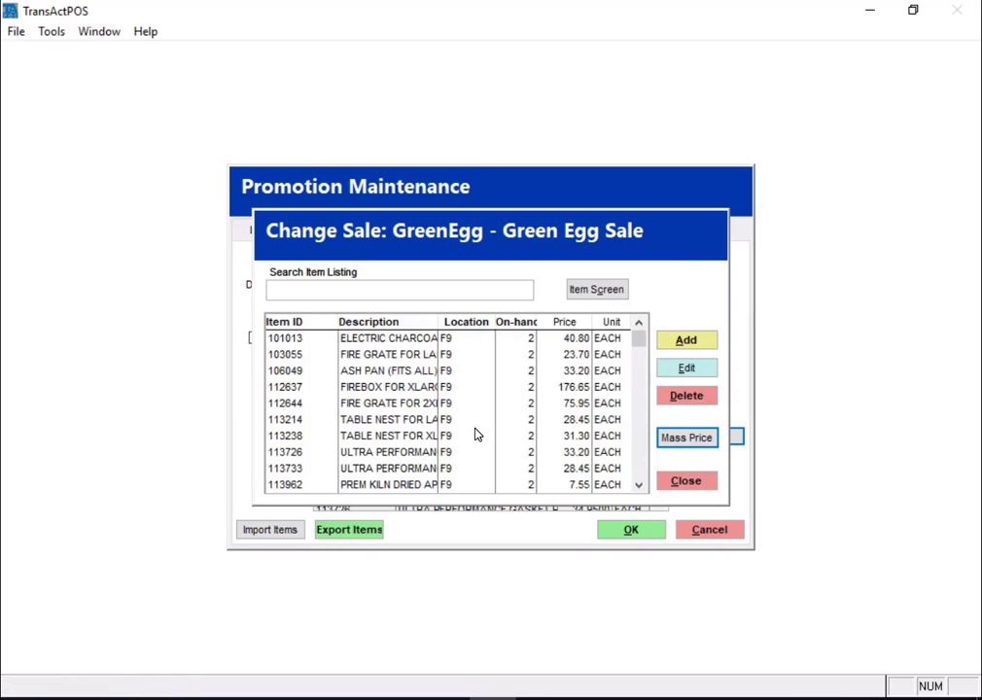
Check the promotion item details of the fire grate 103055, close the item list and review the promotion's dates
click(397, 353)
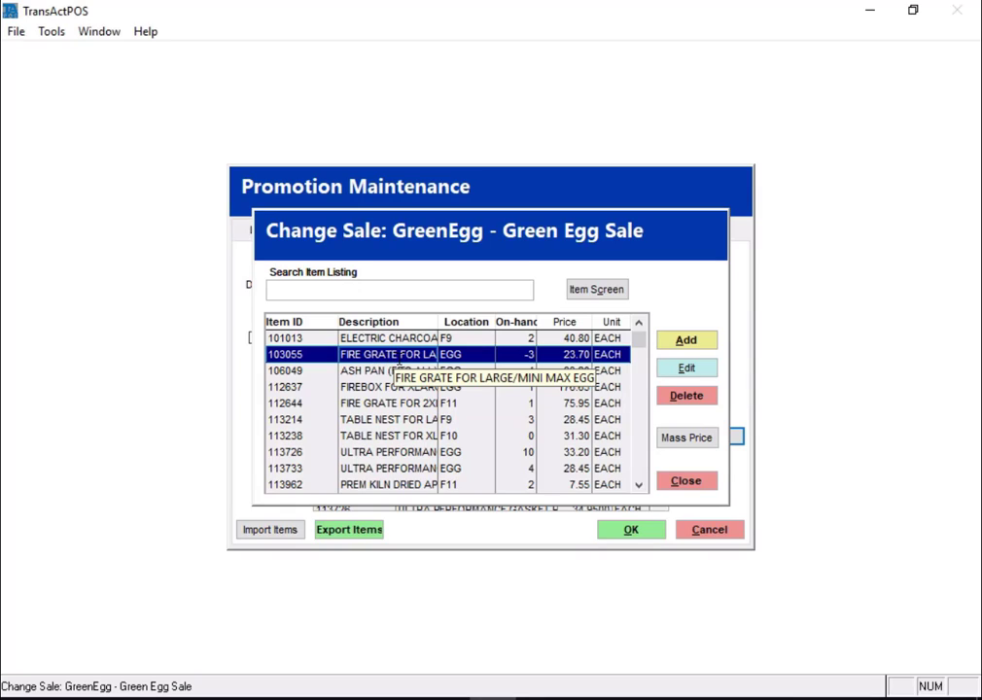
click(686, 374)
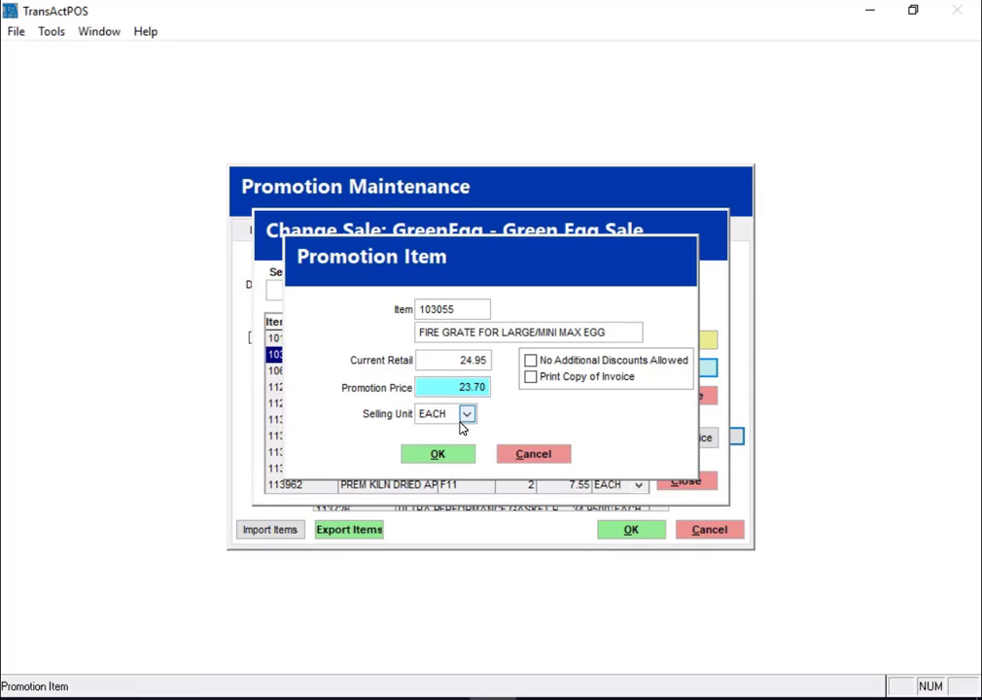
click(436, 465)
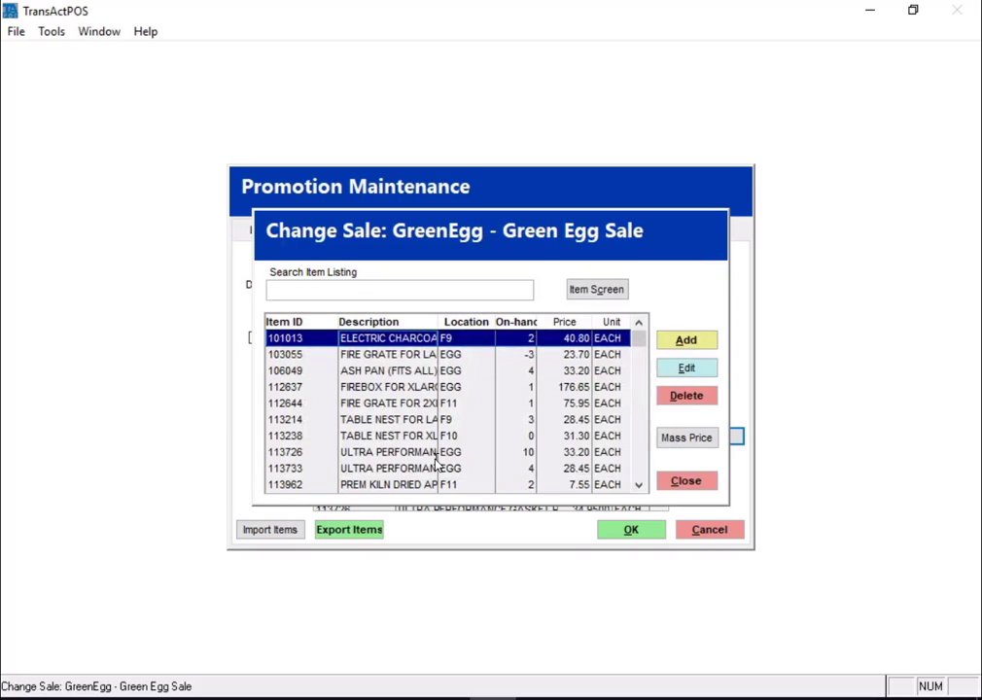
click(685, 481)
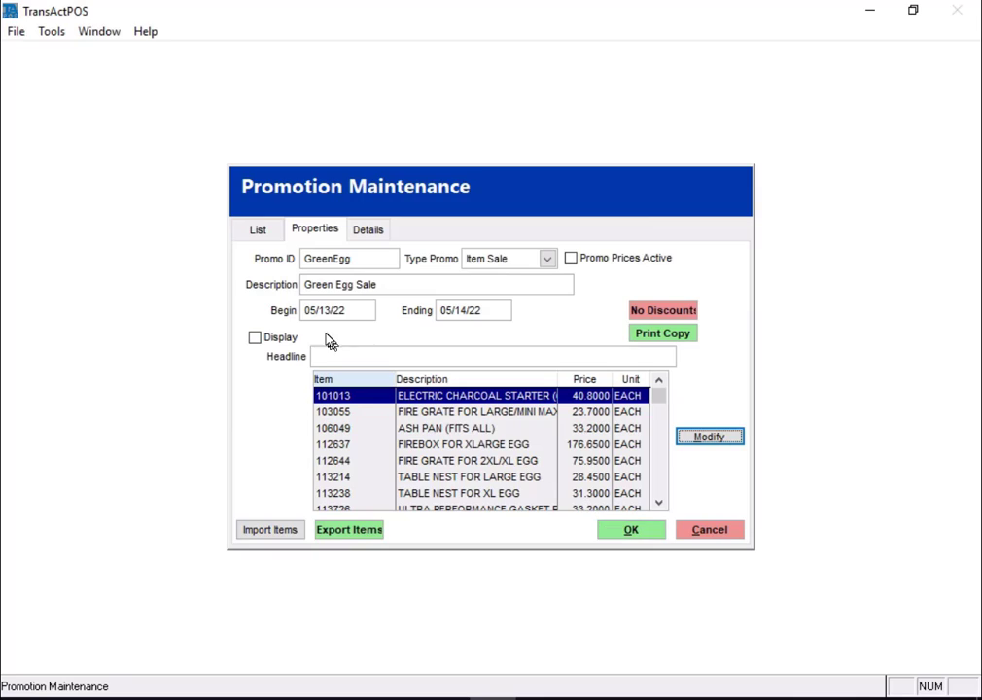
mouse_move(304, 320)
mouse_move(453, 309)
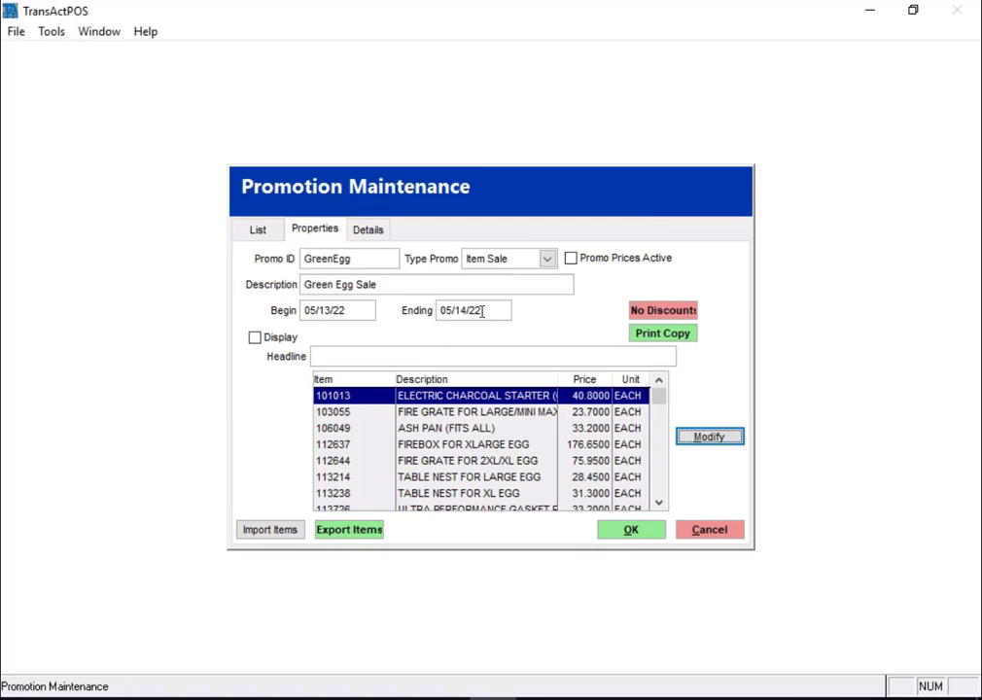
Review the types of mass price change available for the sale items and leave without posting any prices
click(726, 441)
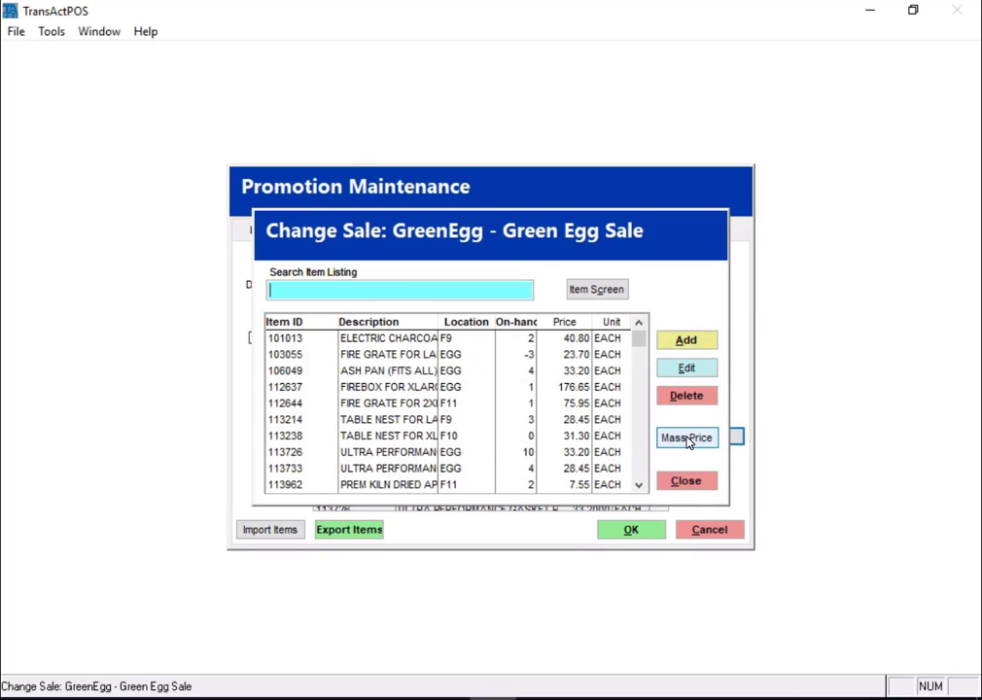
click(688, 439)
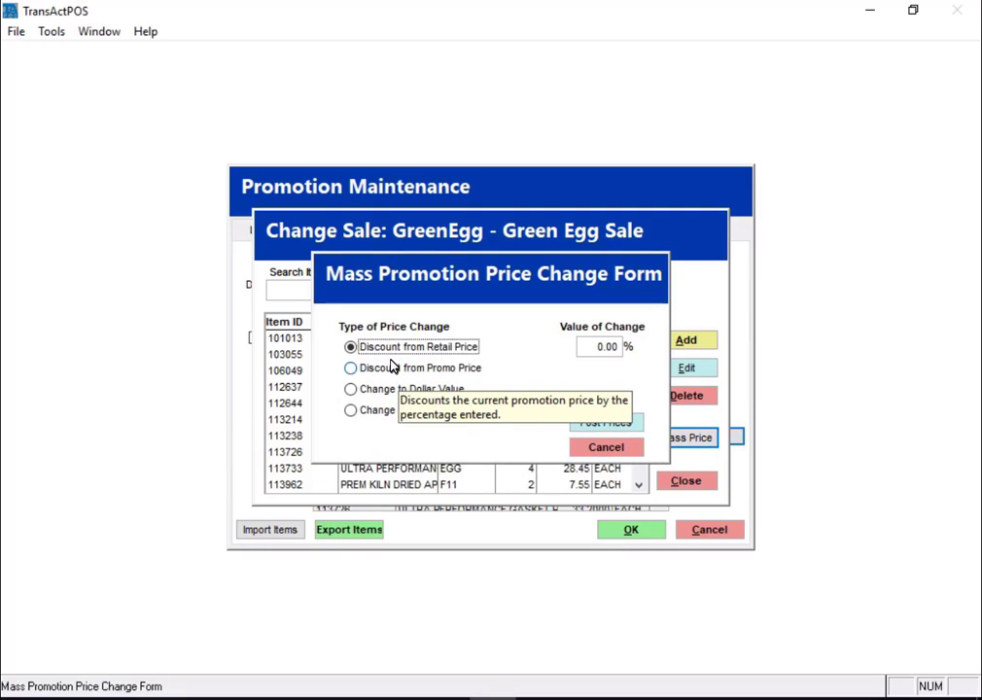
mouse_move(415, 359)
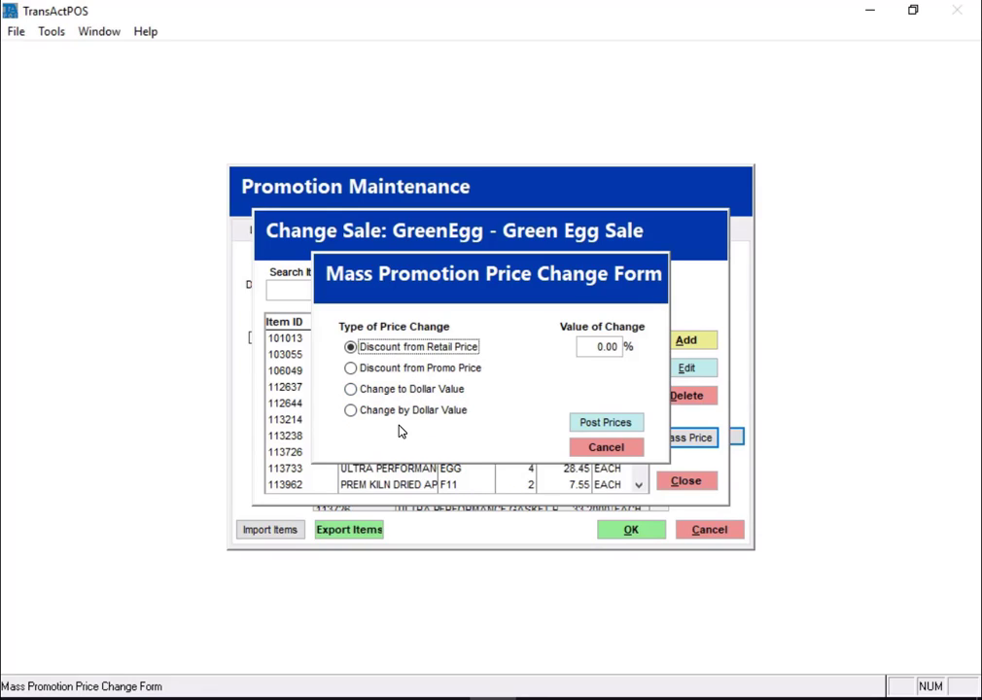
click(613, 451)
click(698, 483)
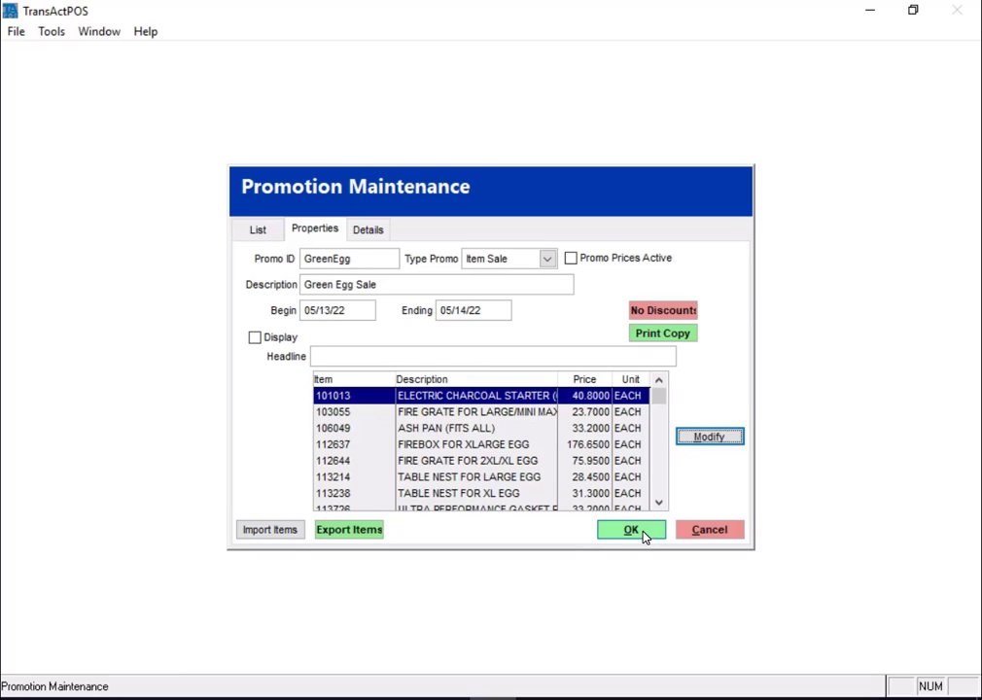
Save the Green Egg Sale promotion and close promotion maintenance
click(645, 532)
click(683, 501)
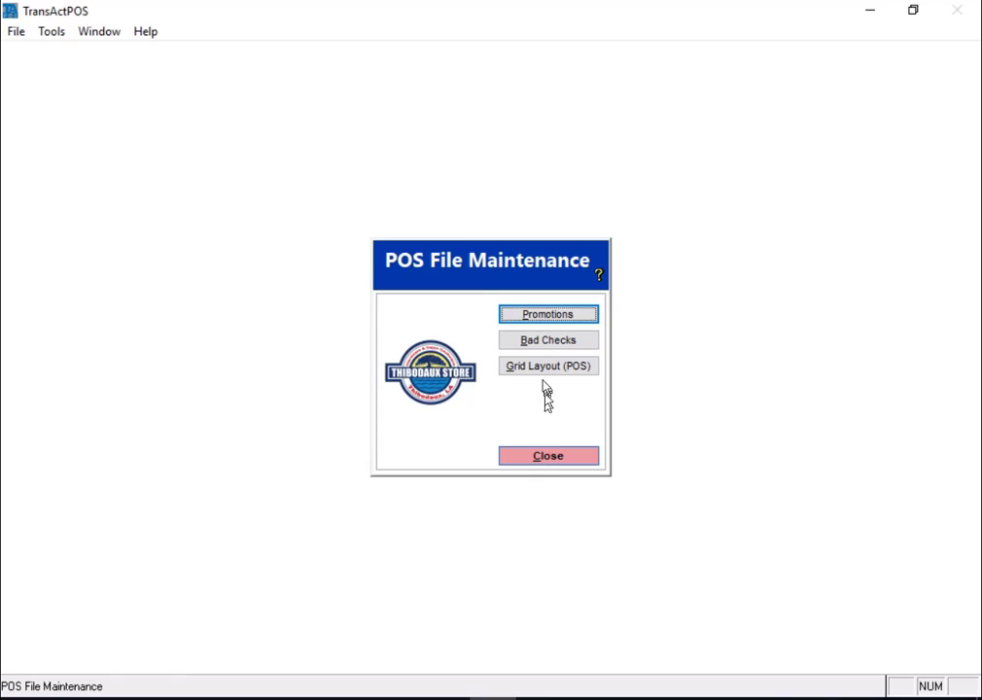
Reopen the promotions list, find the GreenEgg promotion and review its properties
click(539, 322)
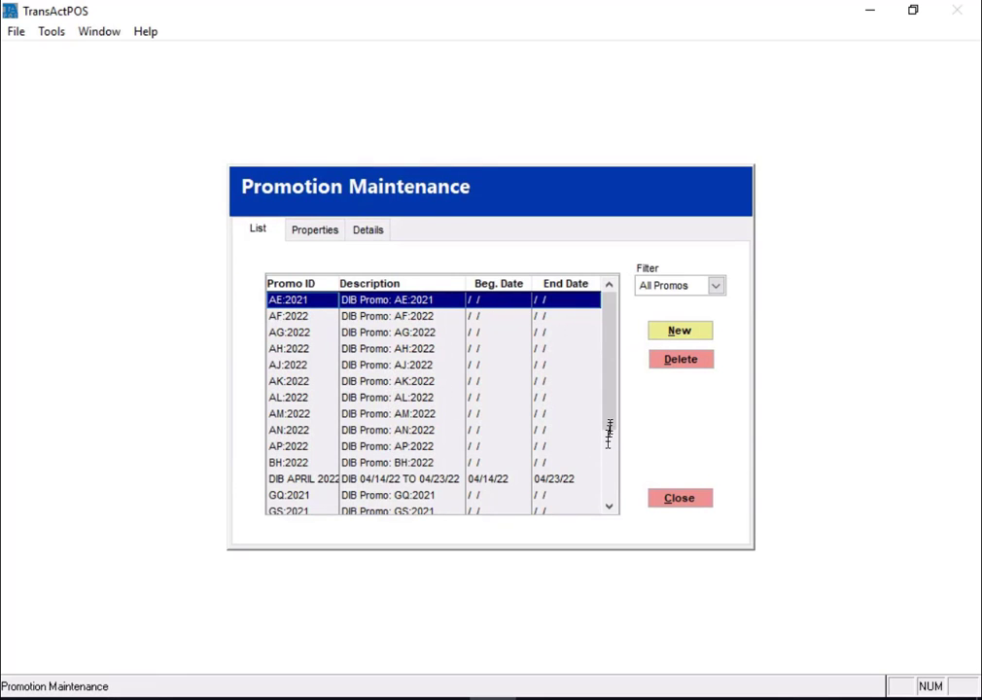
scroll(601, 504, down, 4)
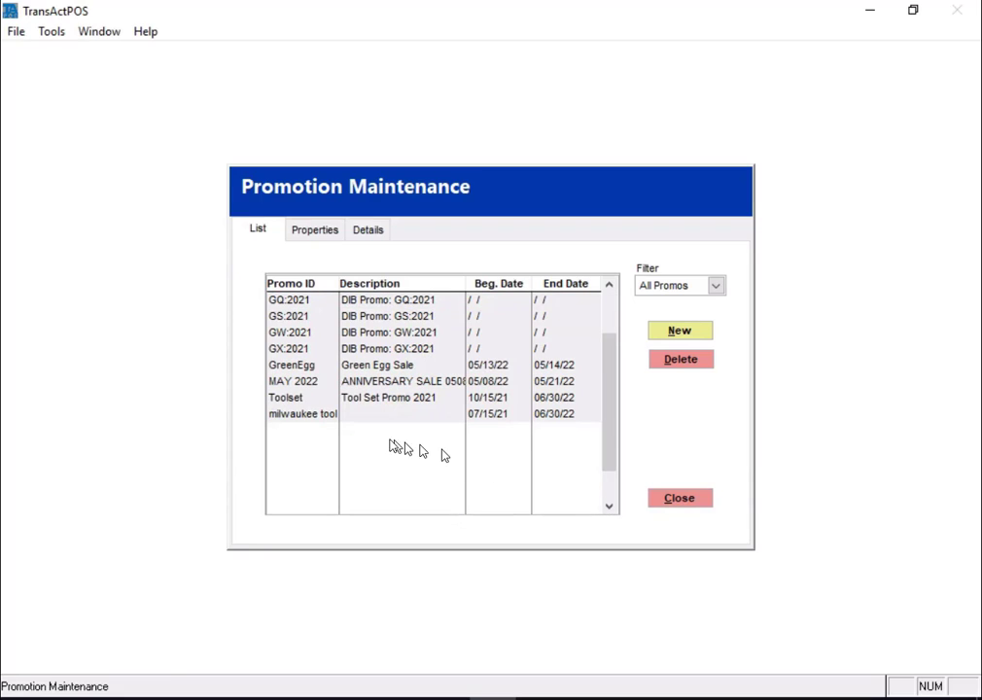
click(319, 366)
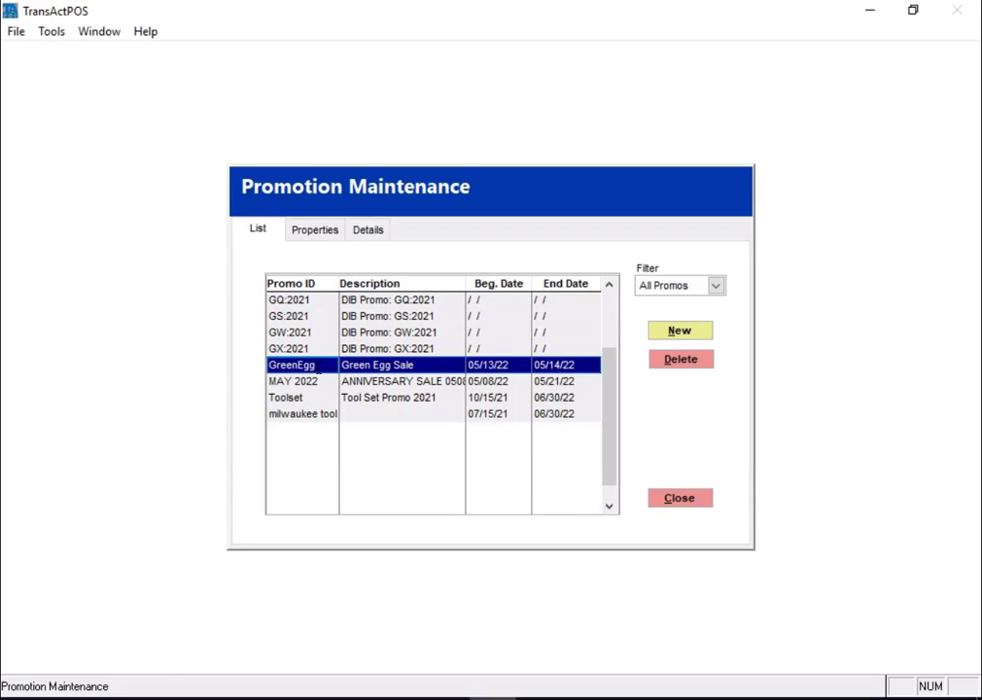
click(317, 230)
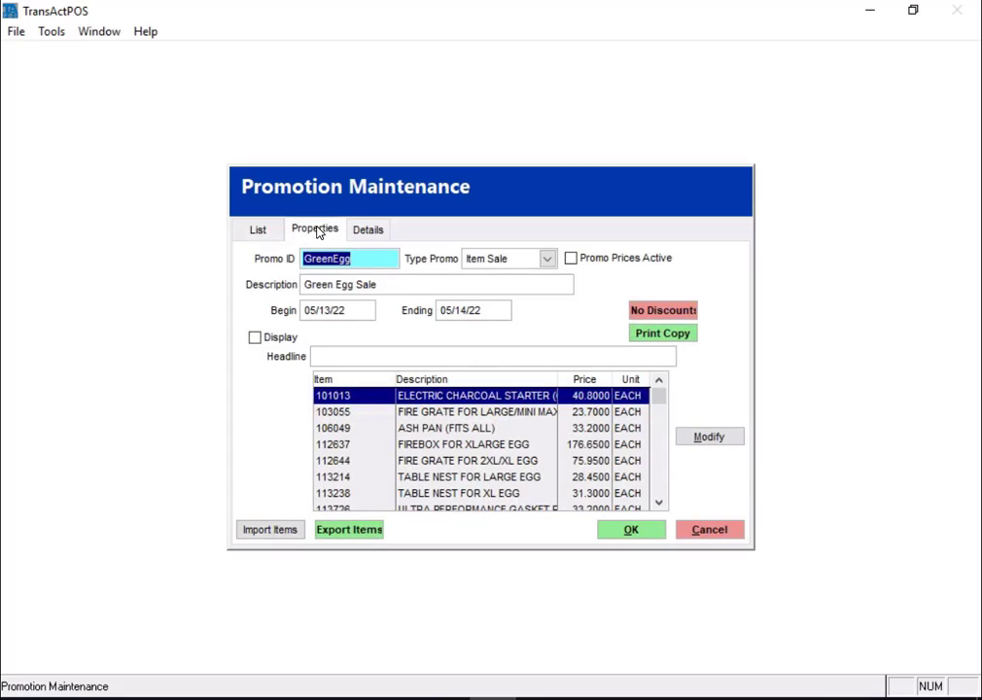
mouse_move(322, 318)
Accept the GreenEgg promotion's properties and close the maintenance windows to return to the main menu
click(648, 537)
click(679, 499)
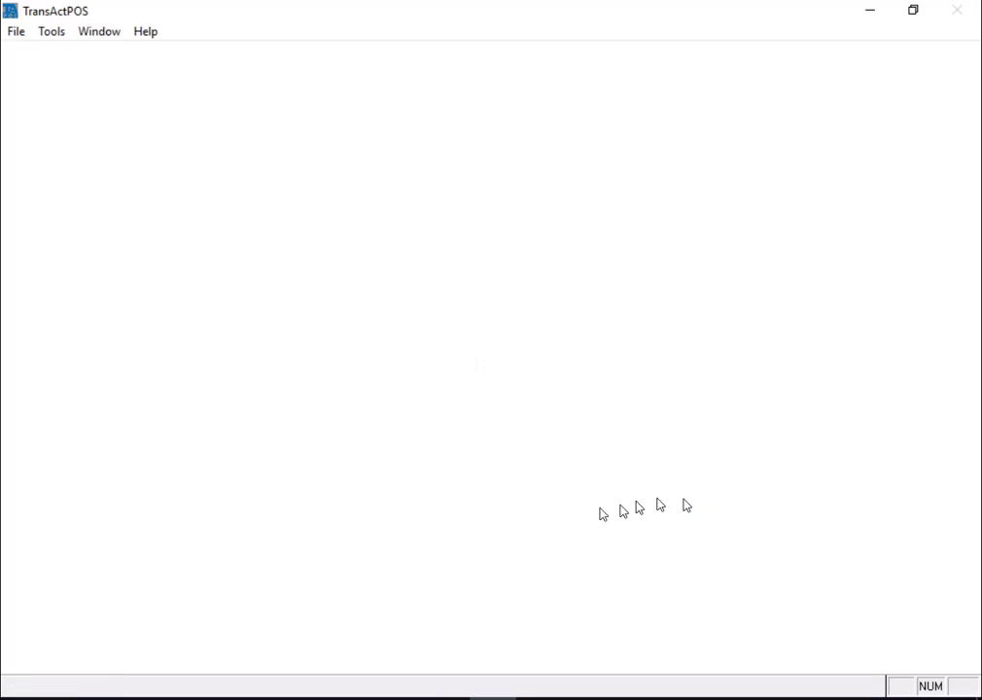
click(548, 458)
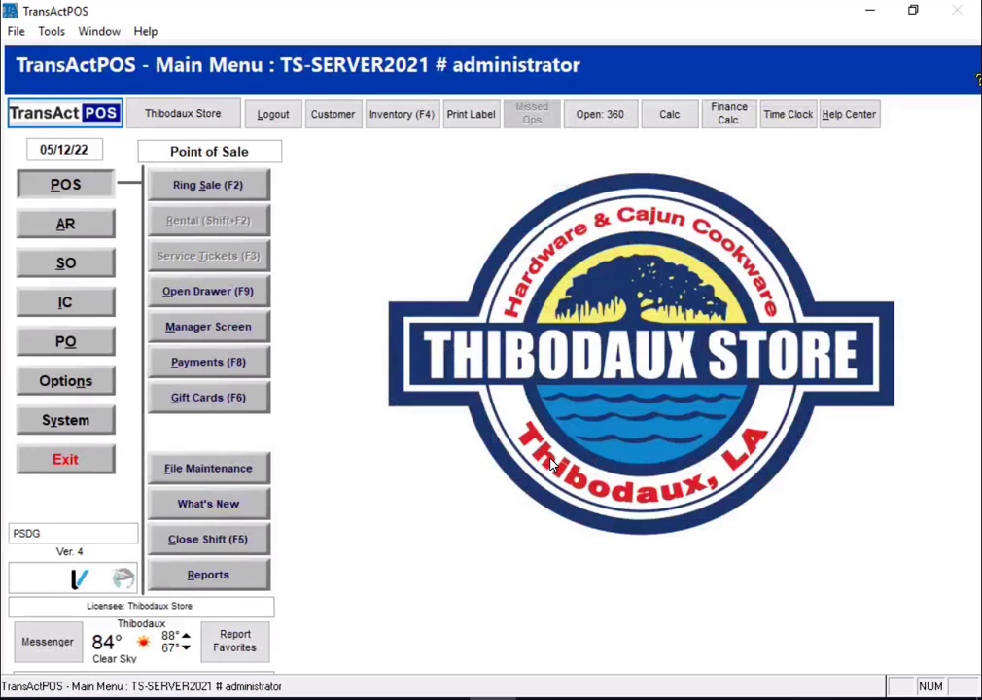